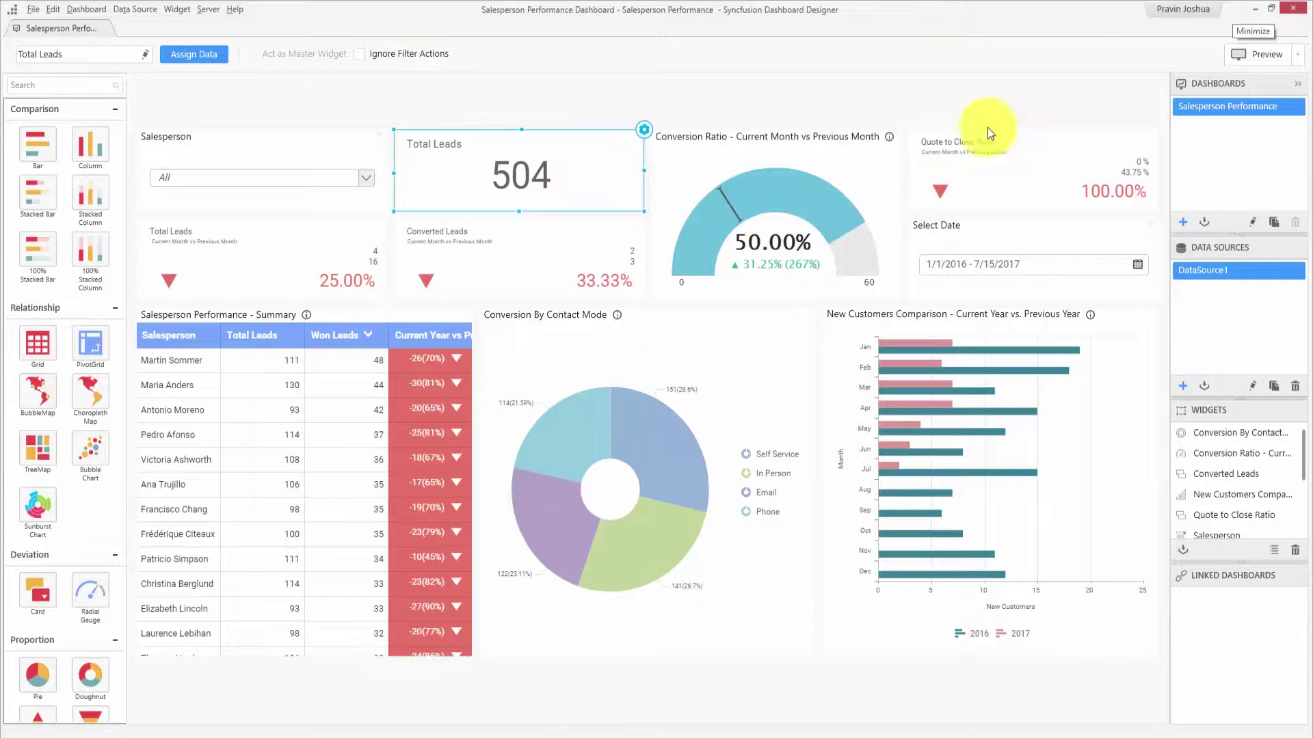
- Check which server account is signed in and look over the Server menu options
click(1176, 9)
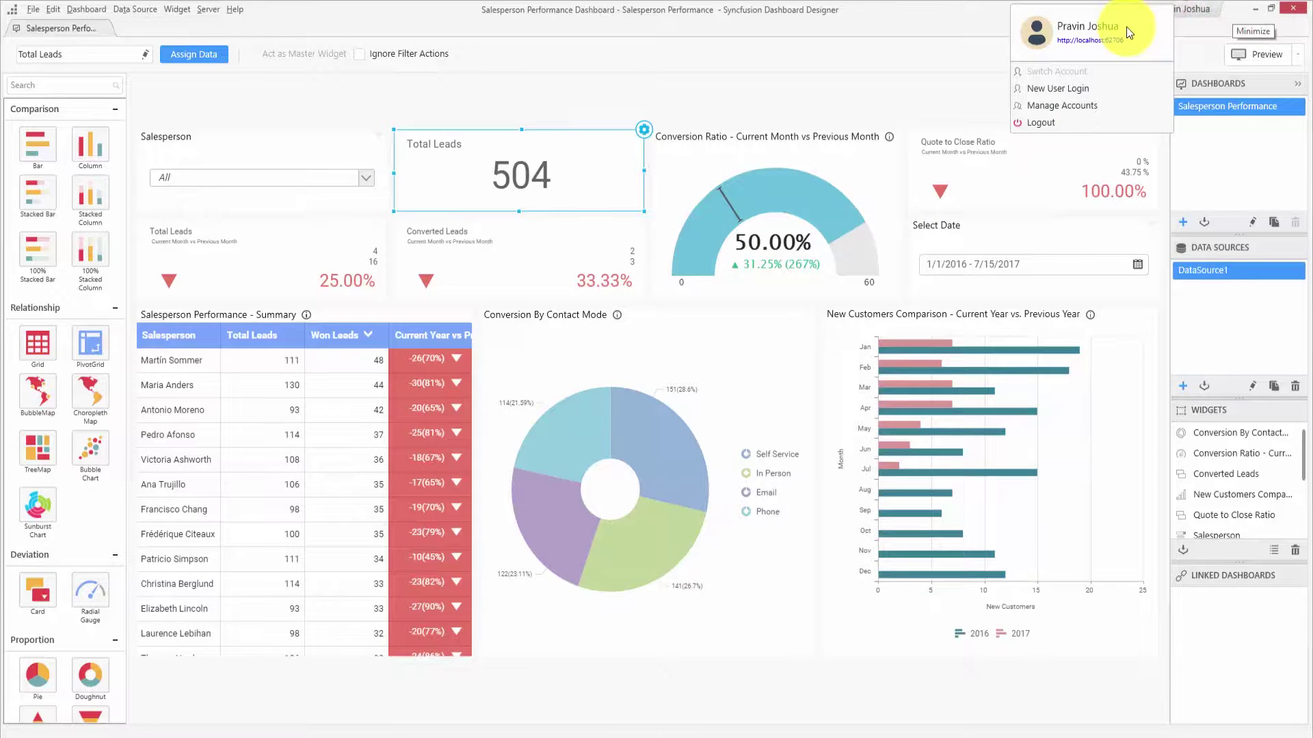
click(991, 32)
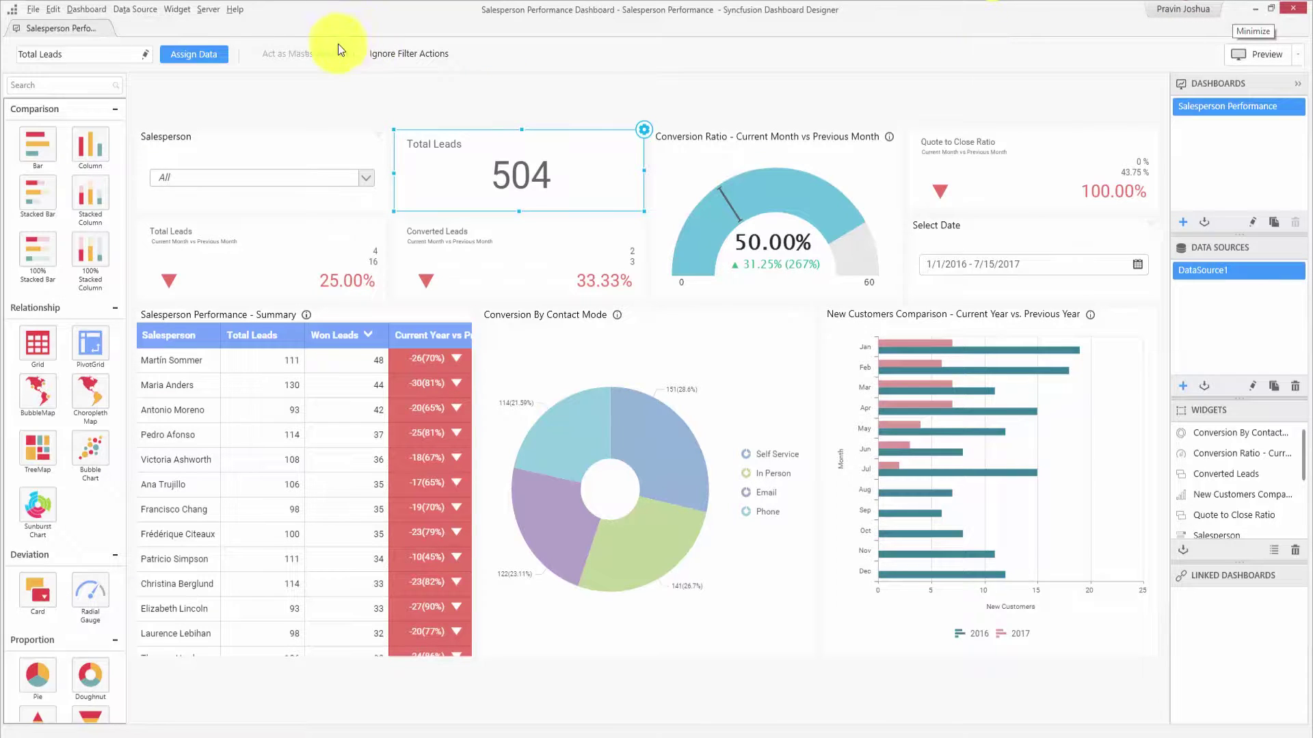
click(209, 10)
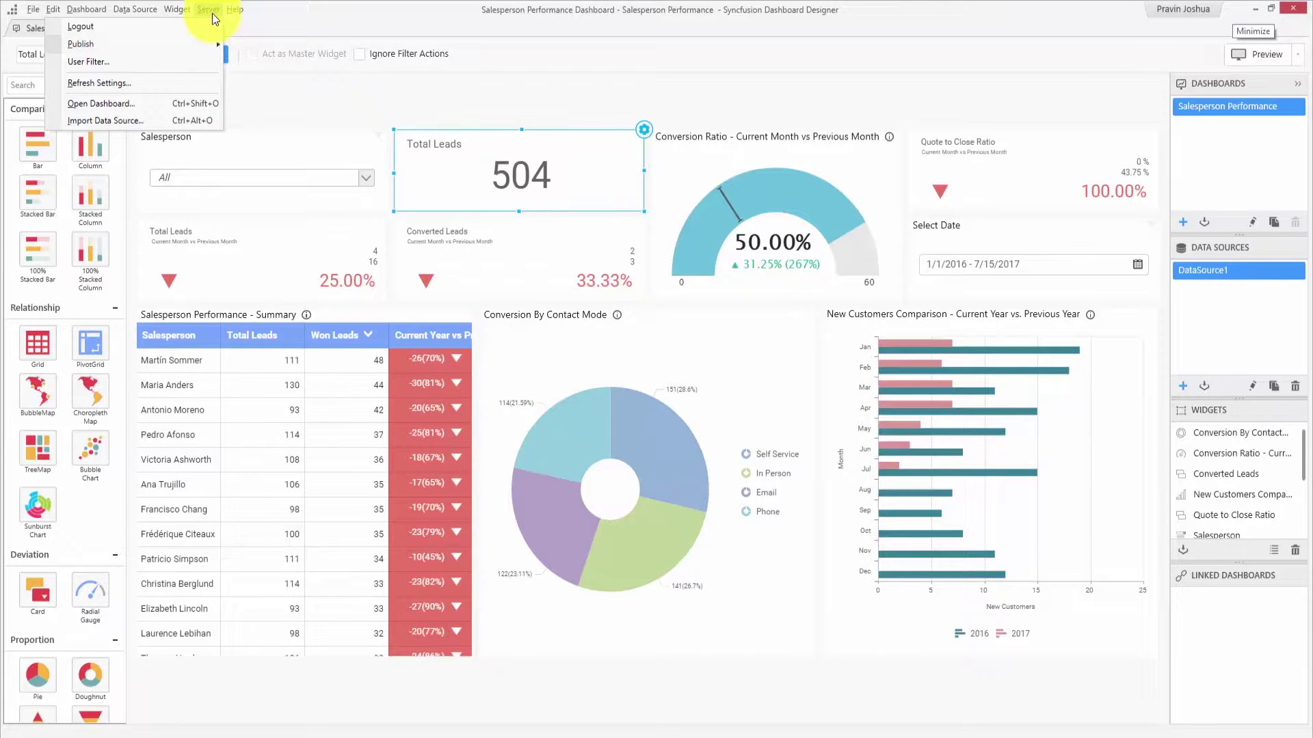
mouse_move(209, 45)
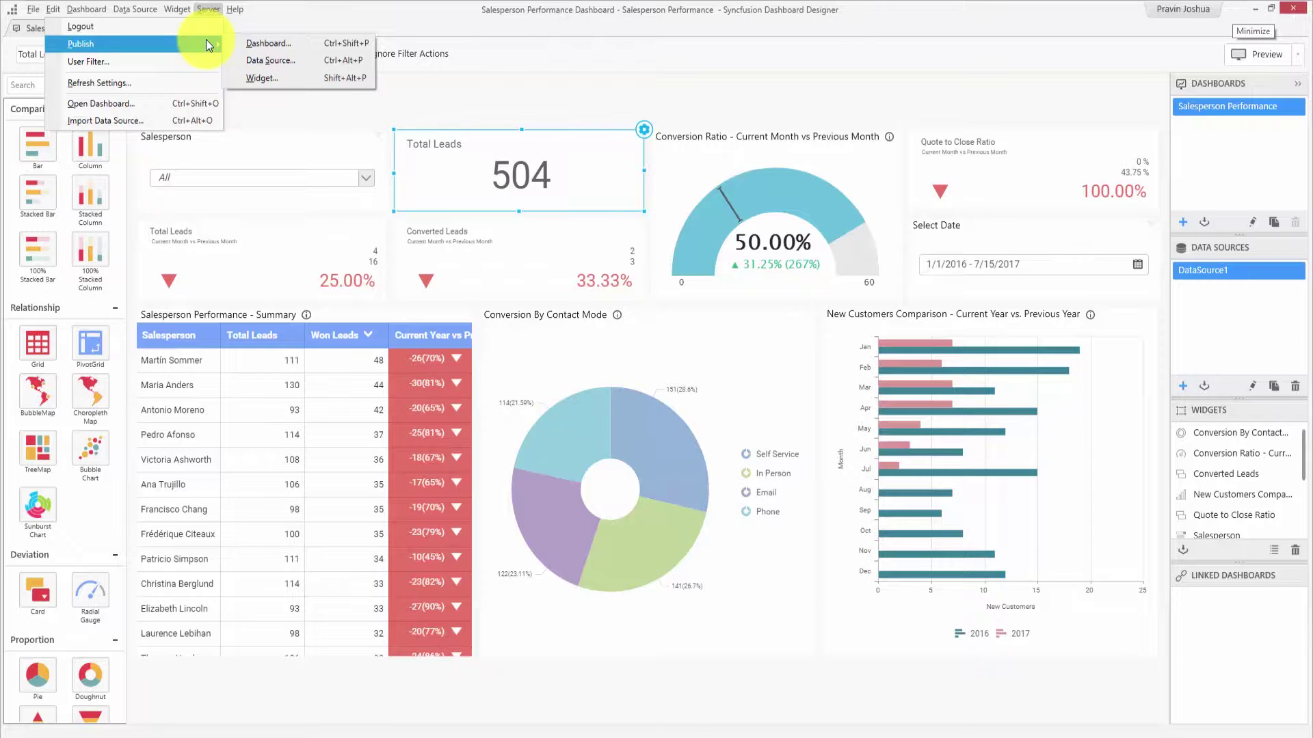
click(506, 111)
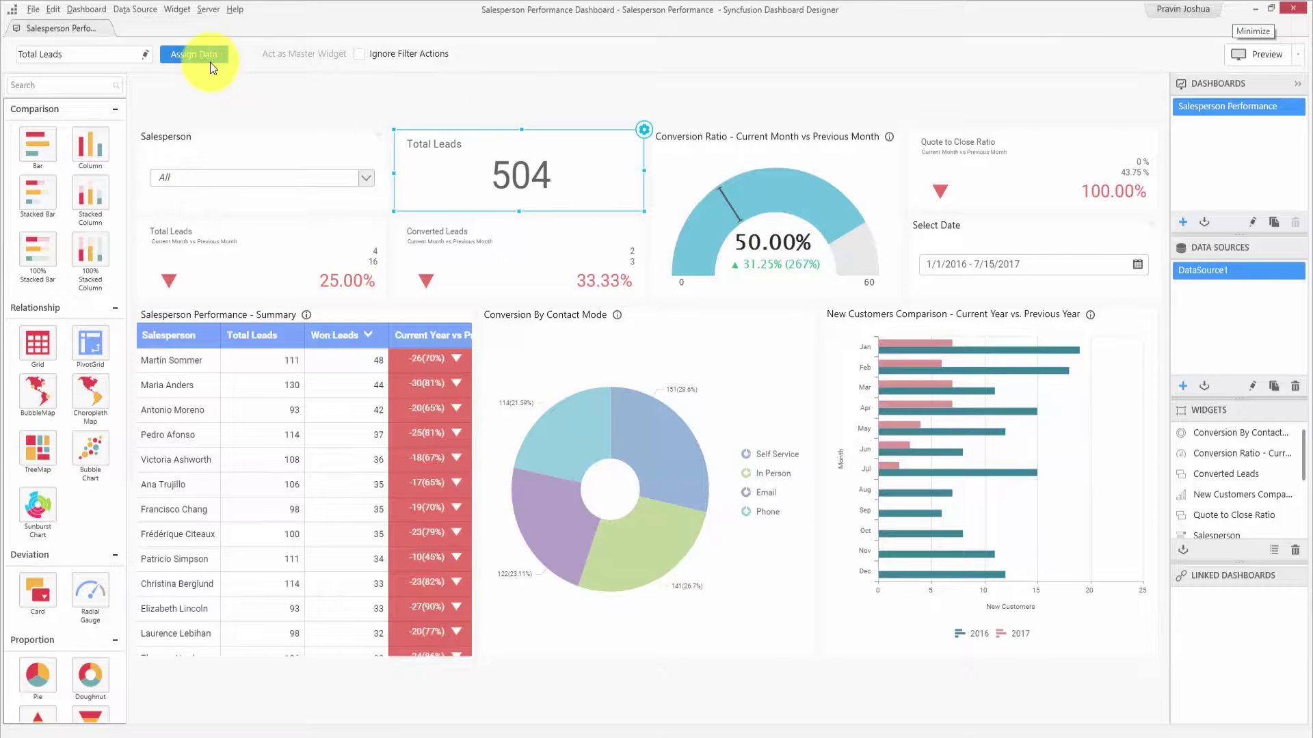
- Publish the dashboard under its existing name to the Sample Dashboards category
click(208, 8)
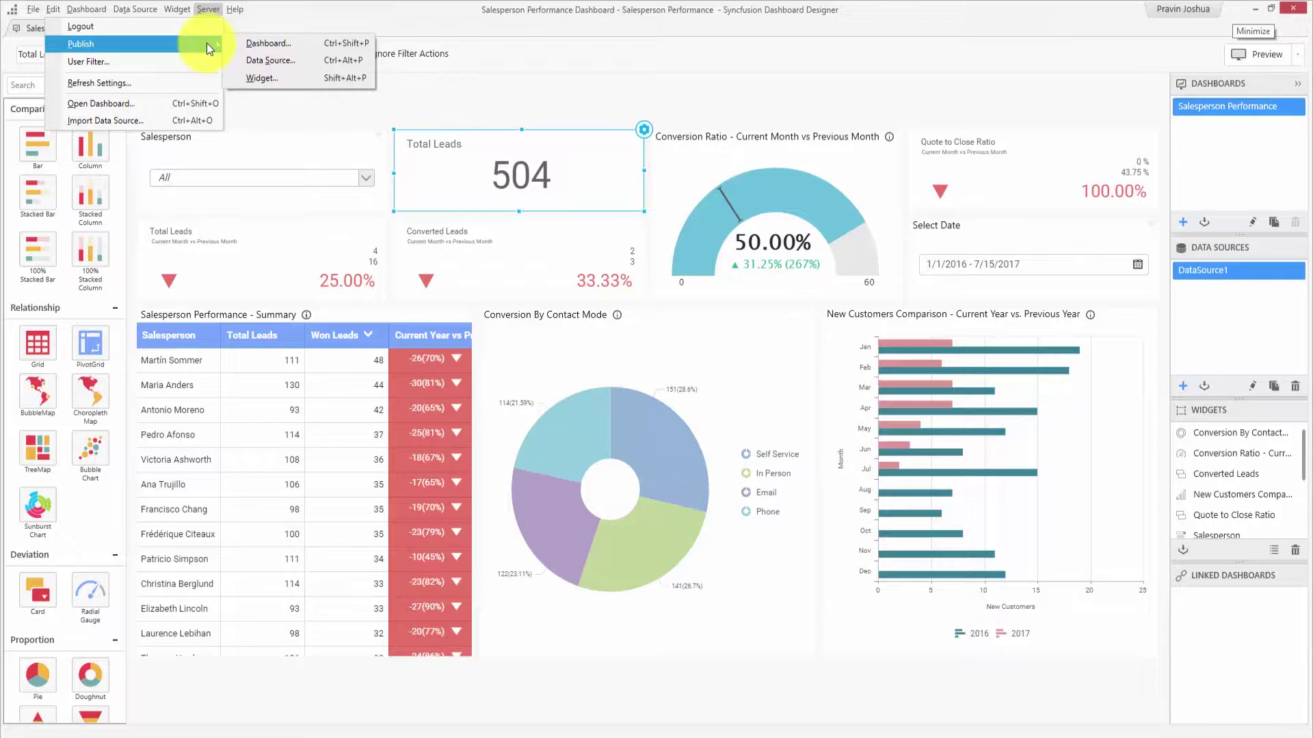
click(252, 44)
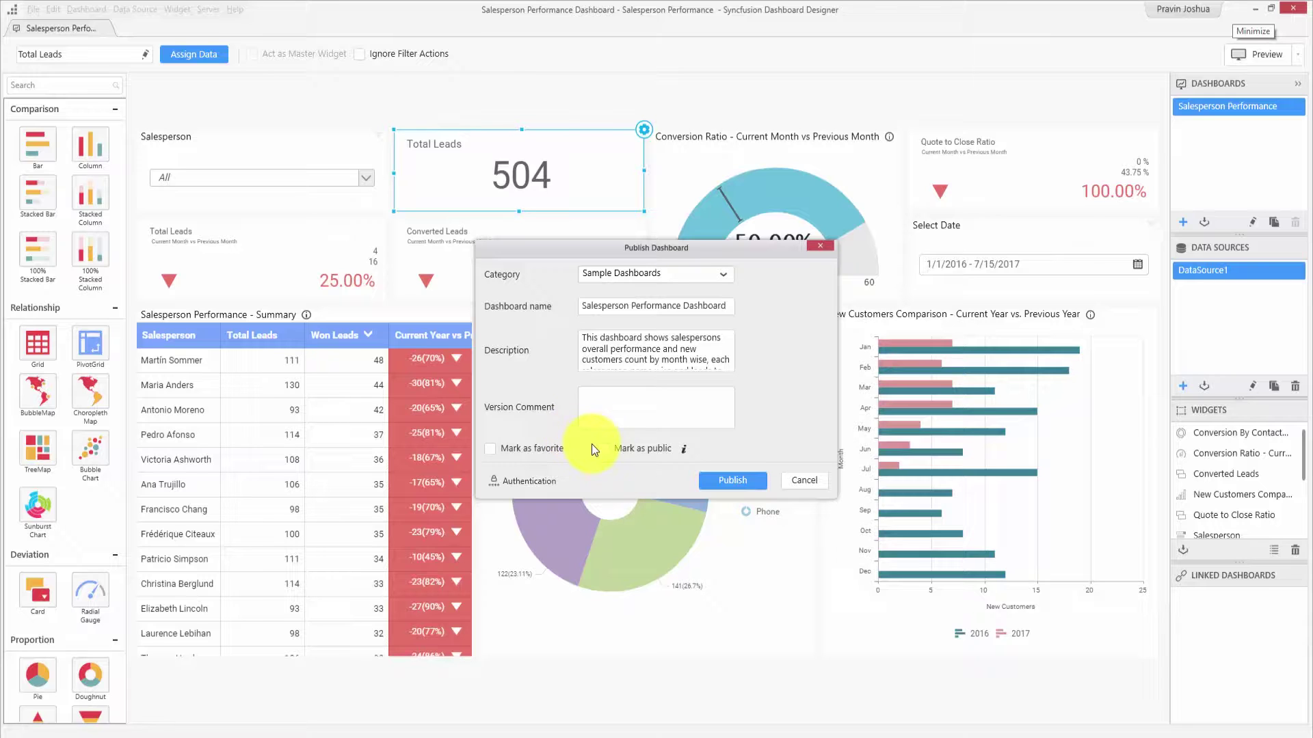
click(733, 480)
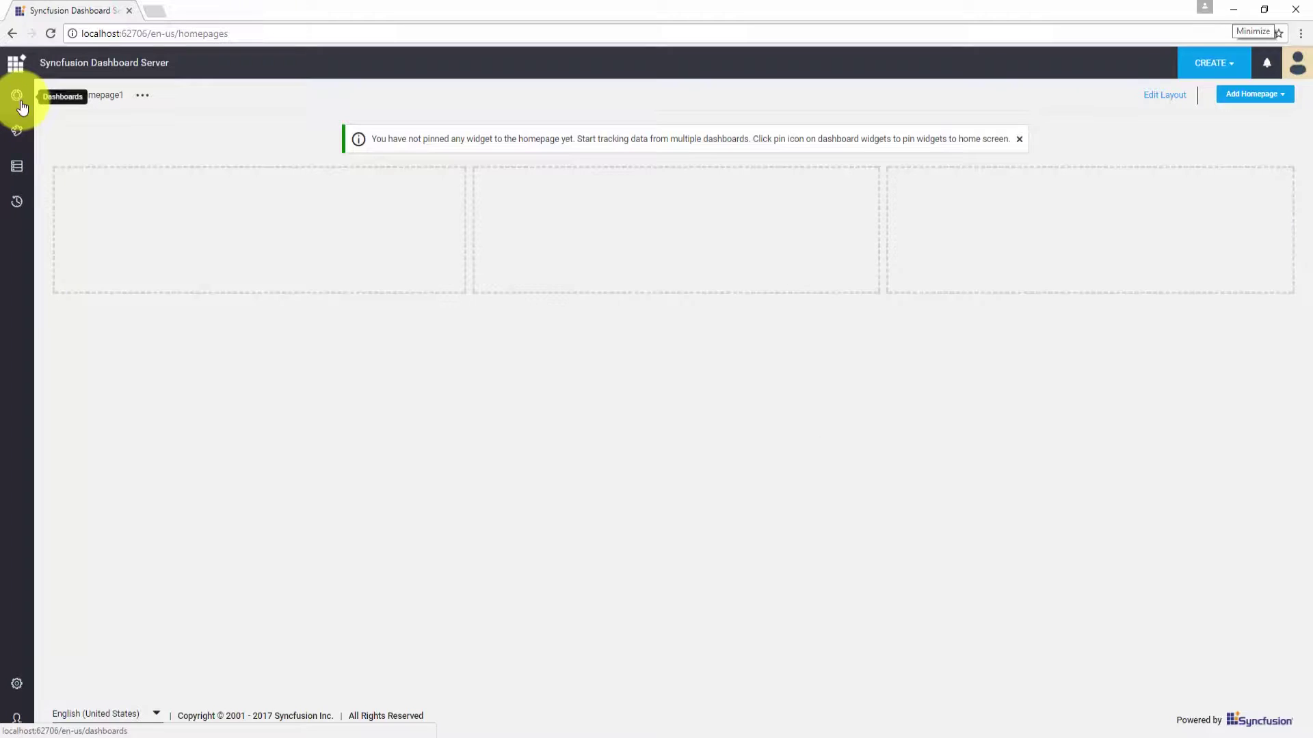
- Open Salesperson Performance Dashboard from the server's Dashboards list and show its '...' actions menu
click(20, 101)
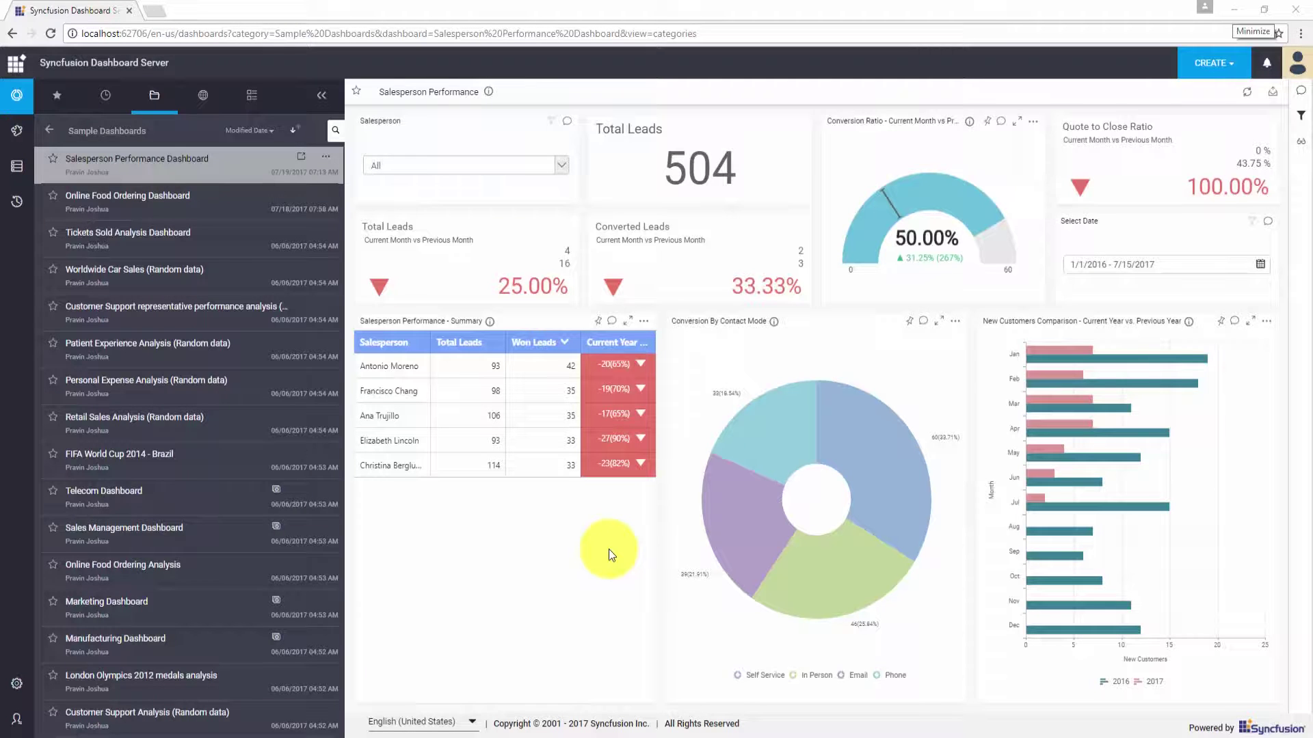
click(325, 158)
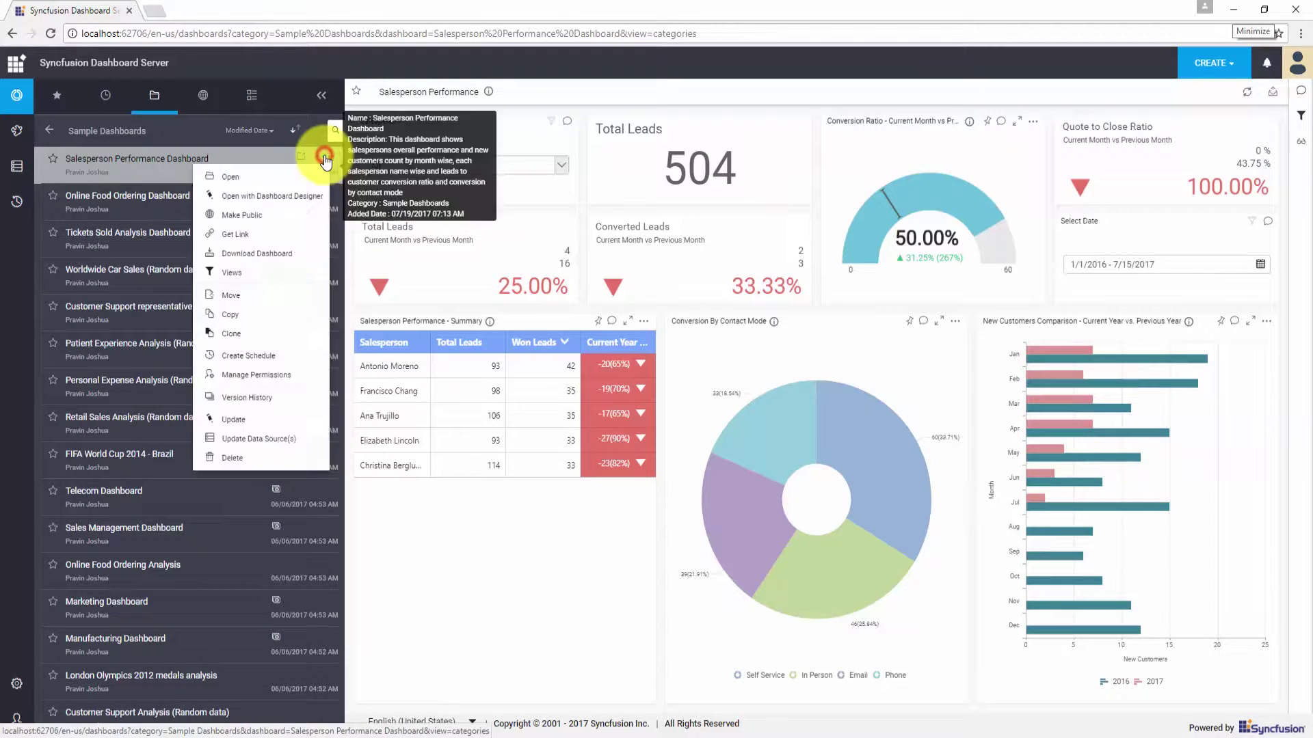
- In Manage Permissions, add Read access on this dashboard for a salesperson user
click(279, 375)
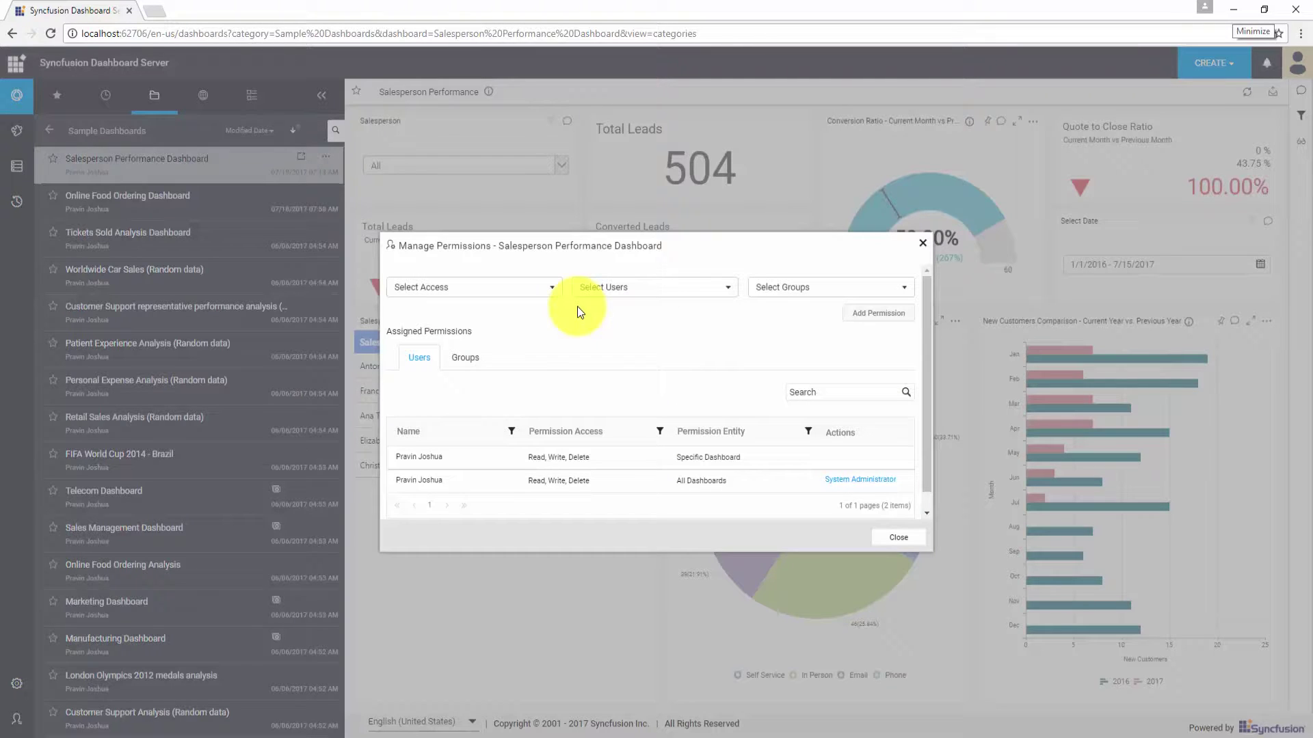
click(609, 290)
mouse_move(732, 372)
mouse_down()
mouse_move(733, 407)
mouse_move(730, 363)
mouse_up()
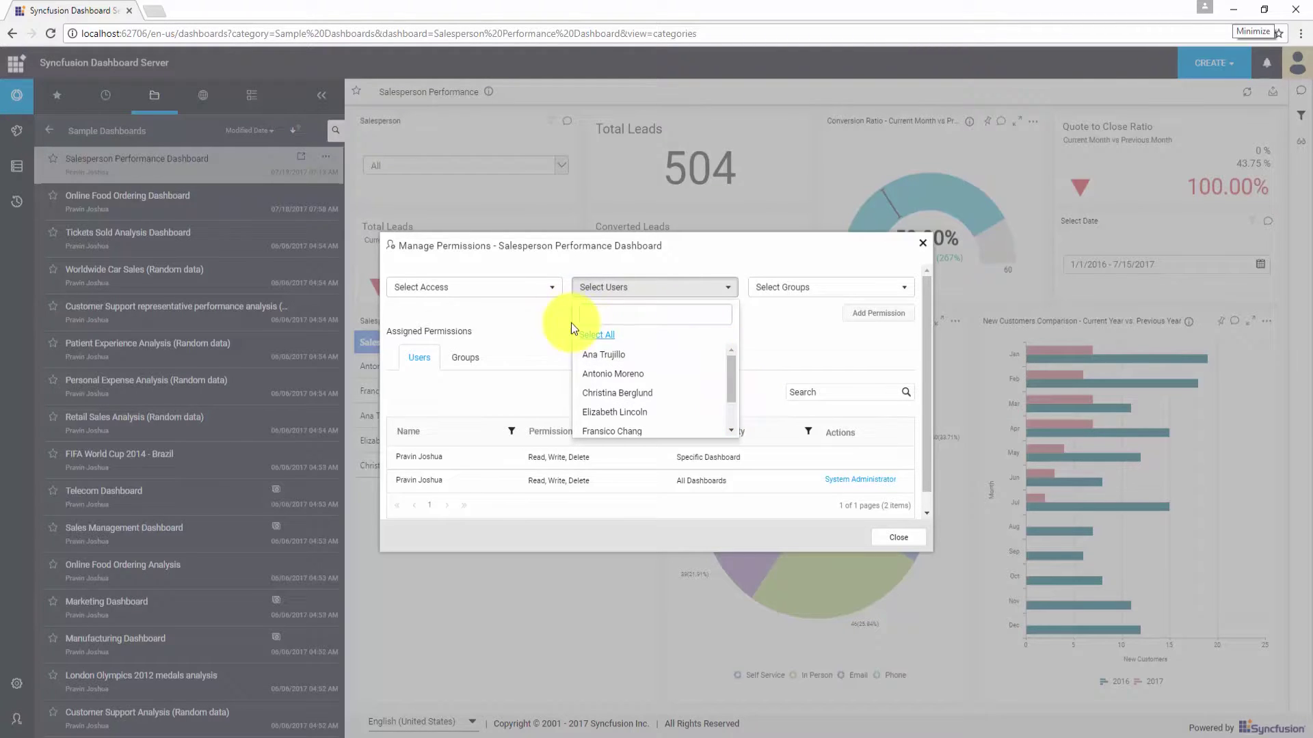
click(552, 319)
click(554, 293)
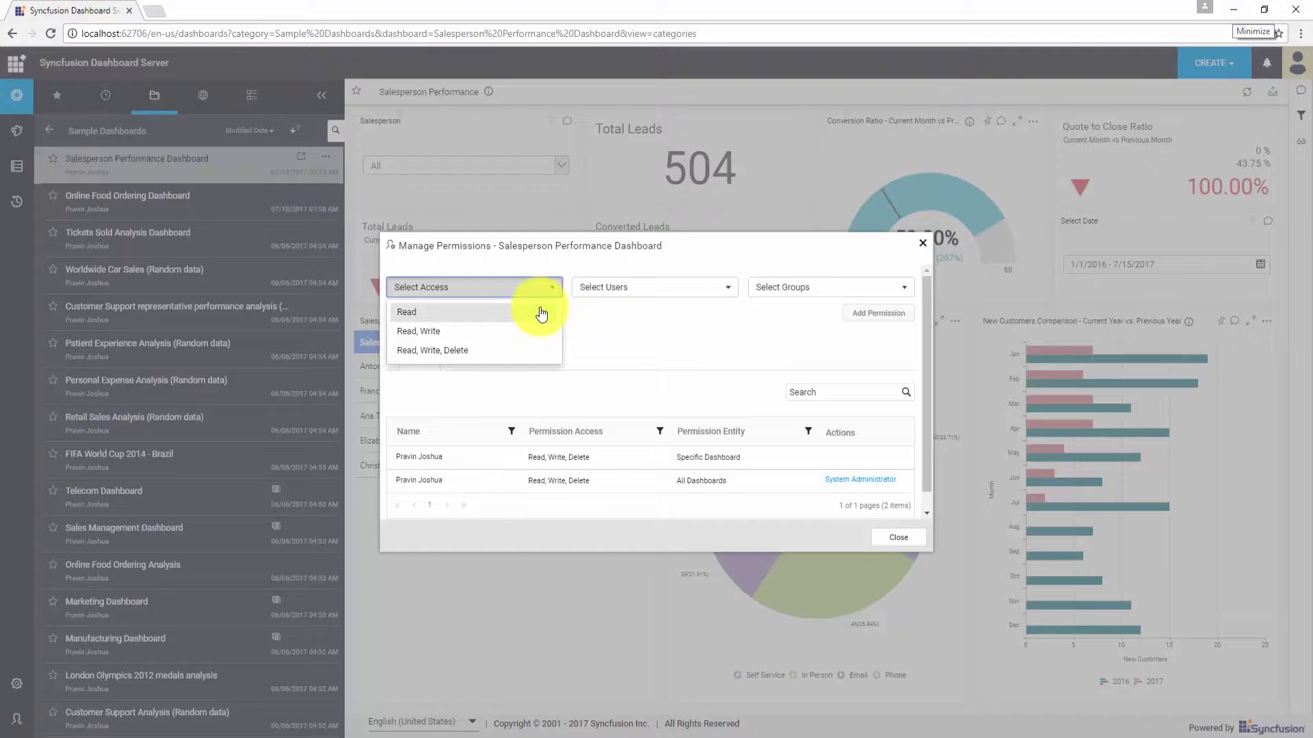
click(541, 313)
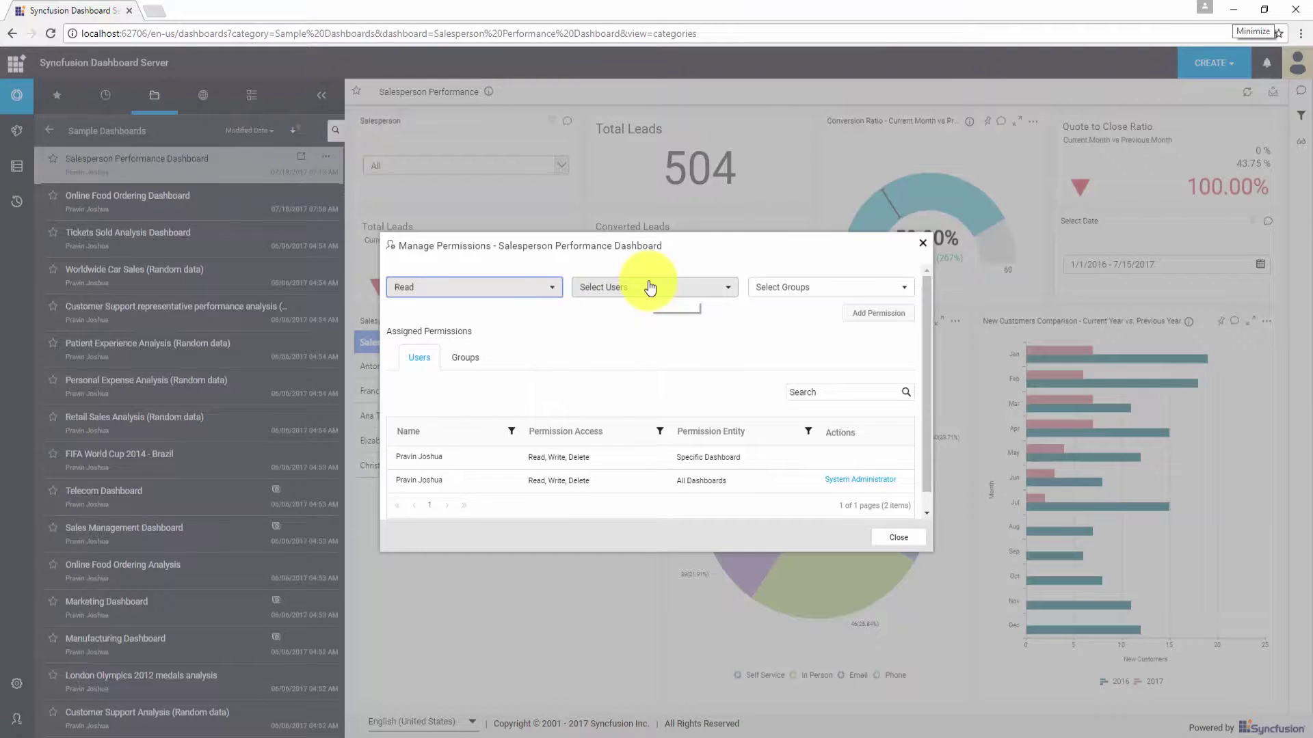
click(602, 294)
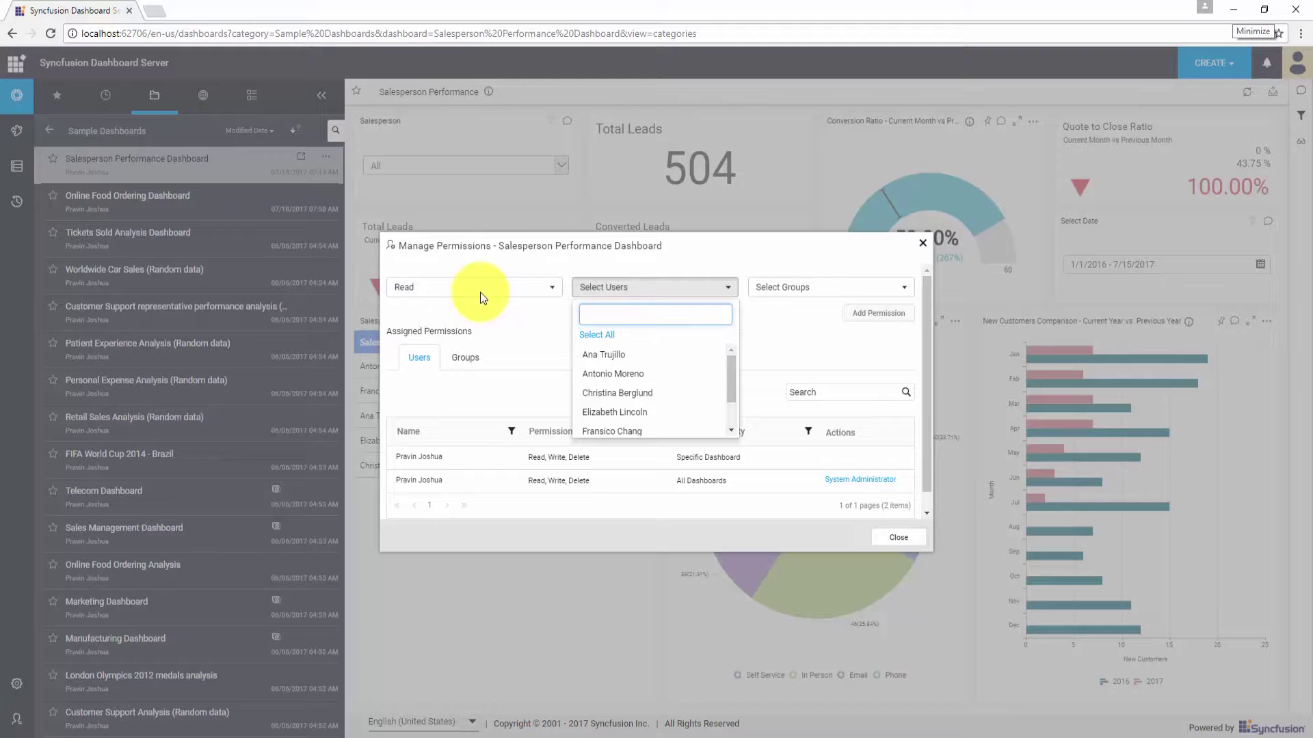
click(619, 355)
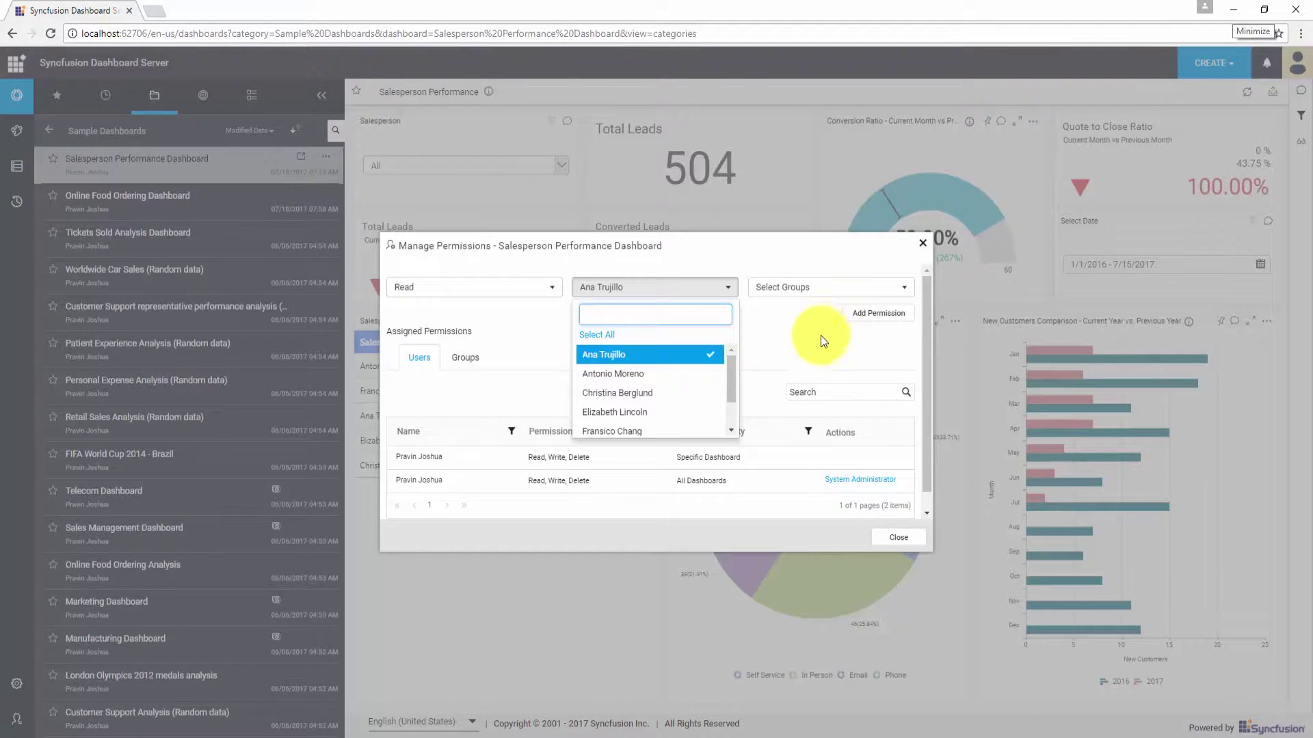
click(792, 340)
click(858, 316)
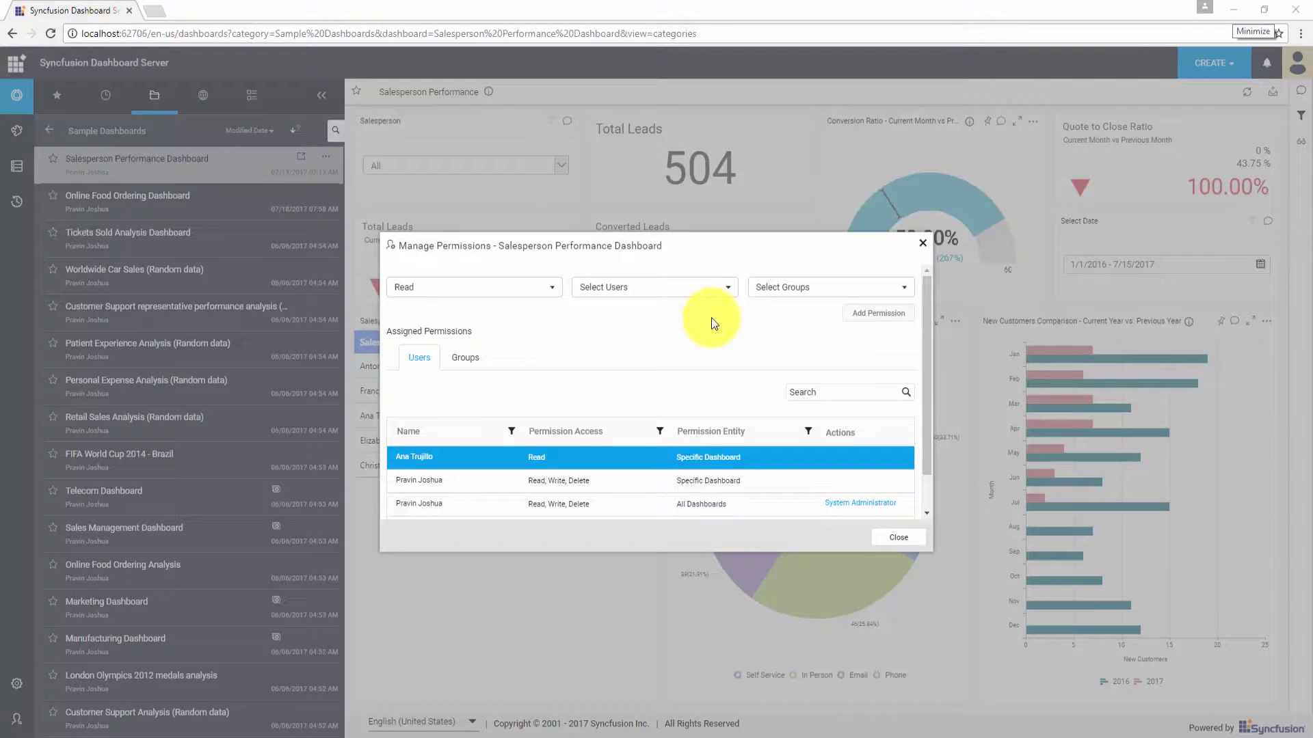
- Delete the newly added Read permission and close the permissions window
click(785, 295)
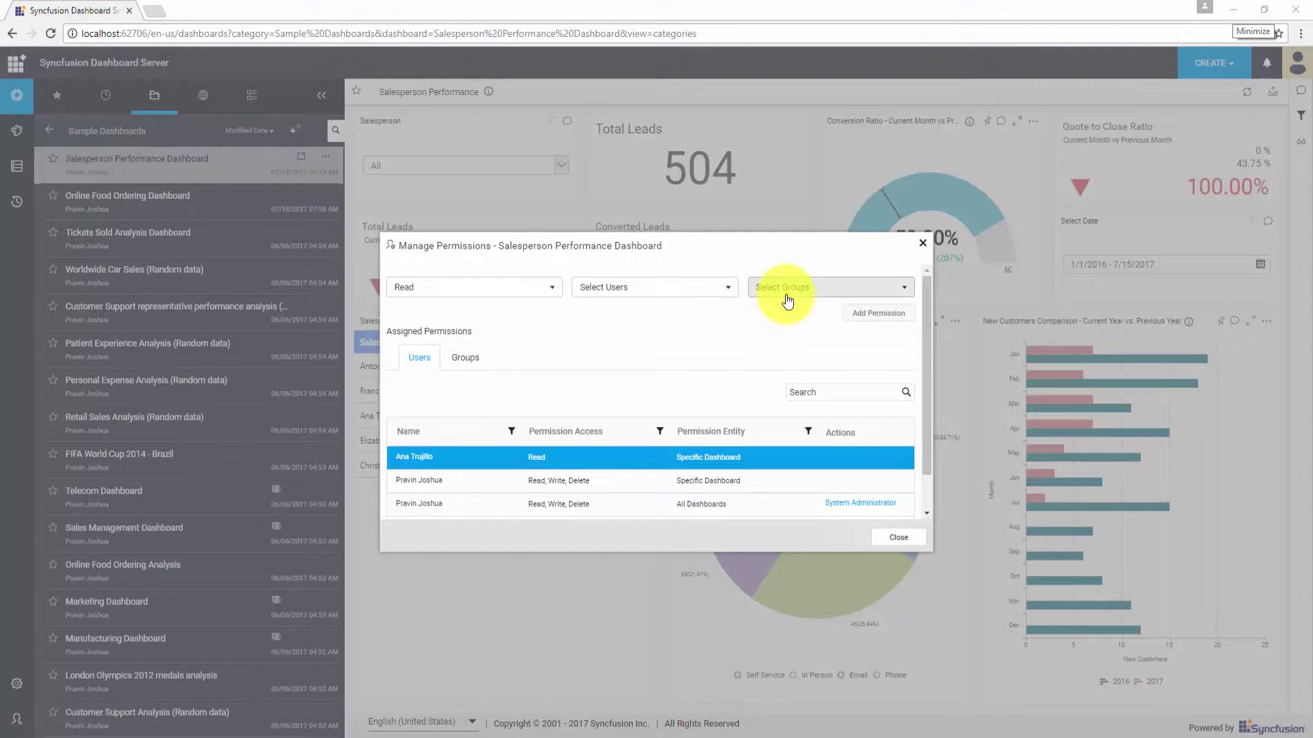
click(679, 327)
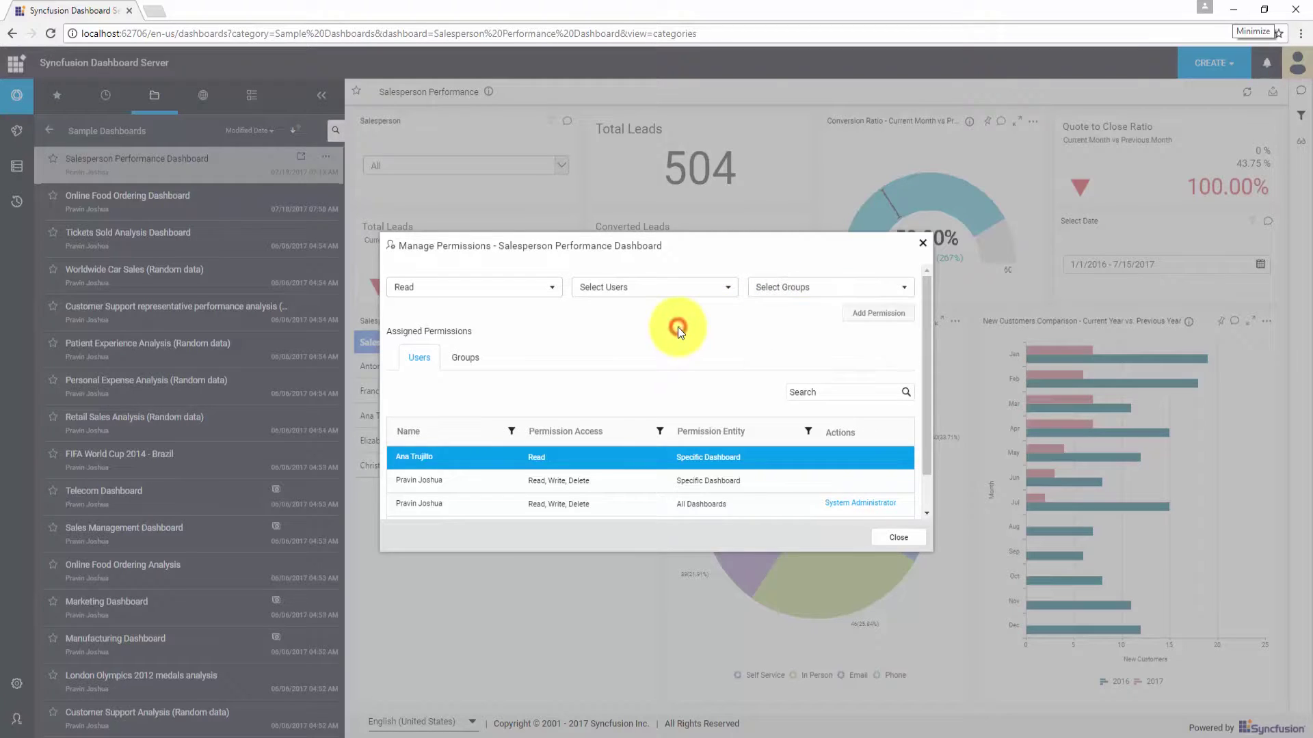
click(832, 464)
click(698, 431)
key(Escape)
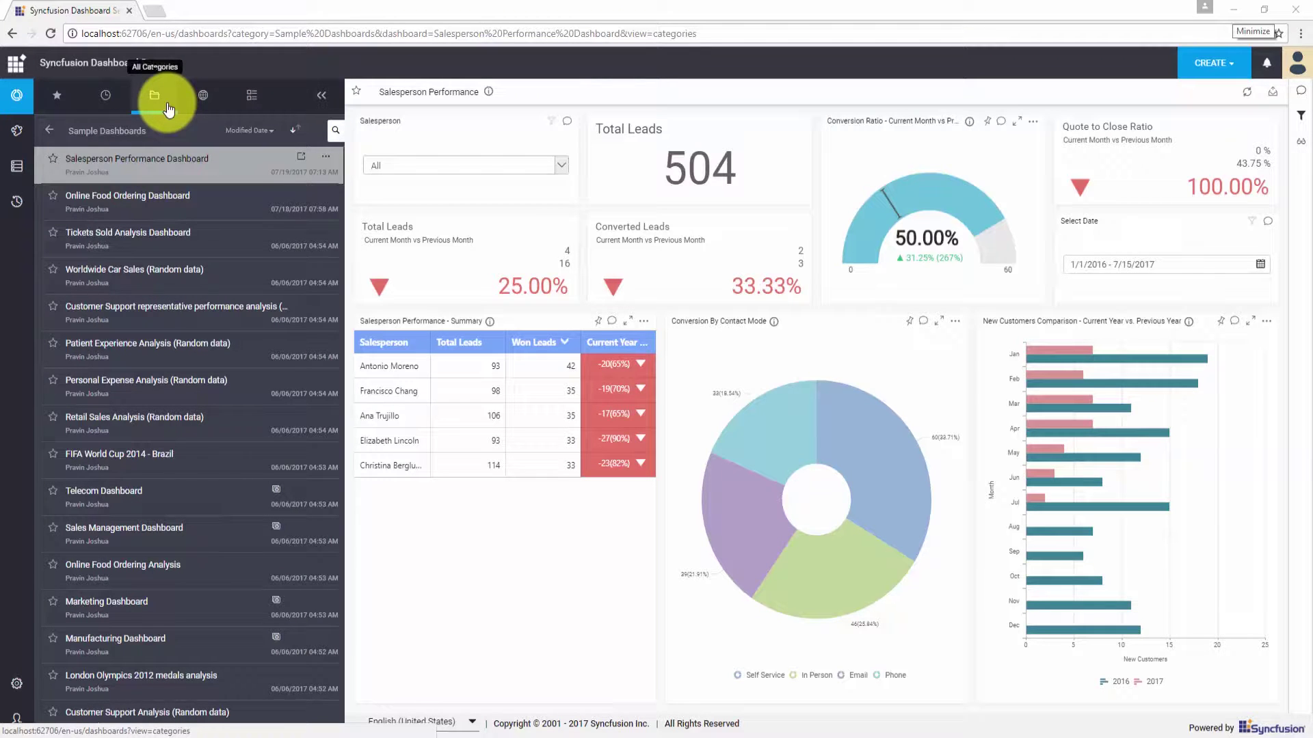
- From the dashboard categories, add Read permission on Sample Dashboards for a salesperson and acknowledge it
click(153, 103)
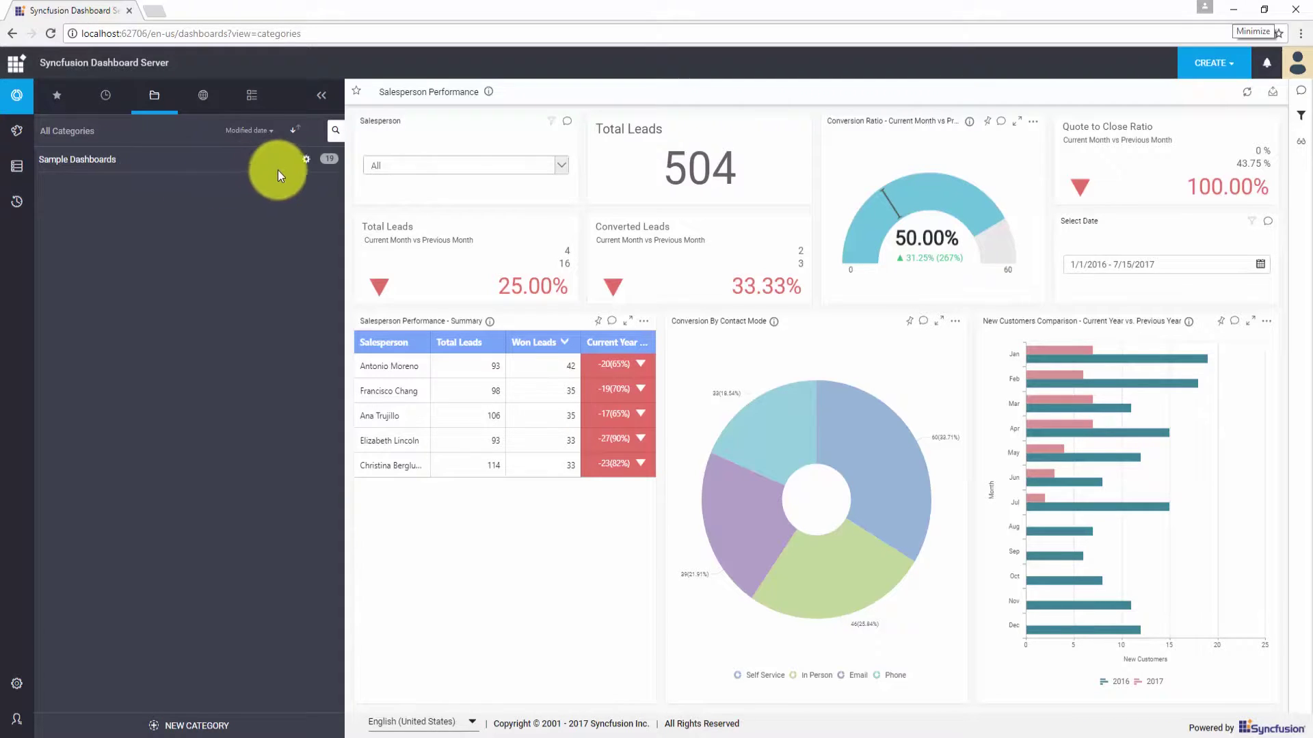
click(305, 161)
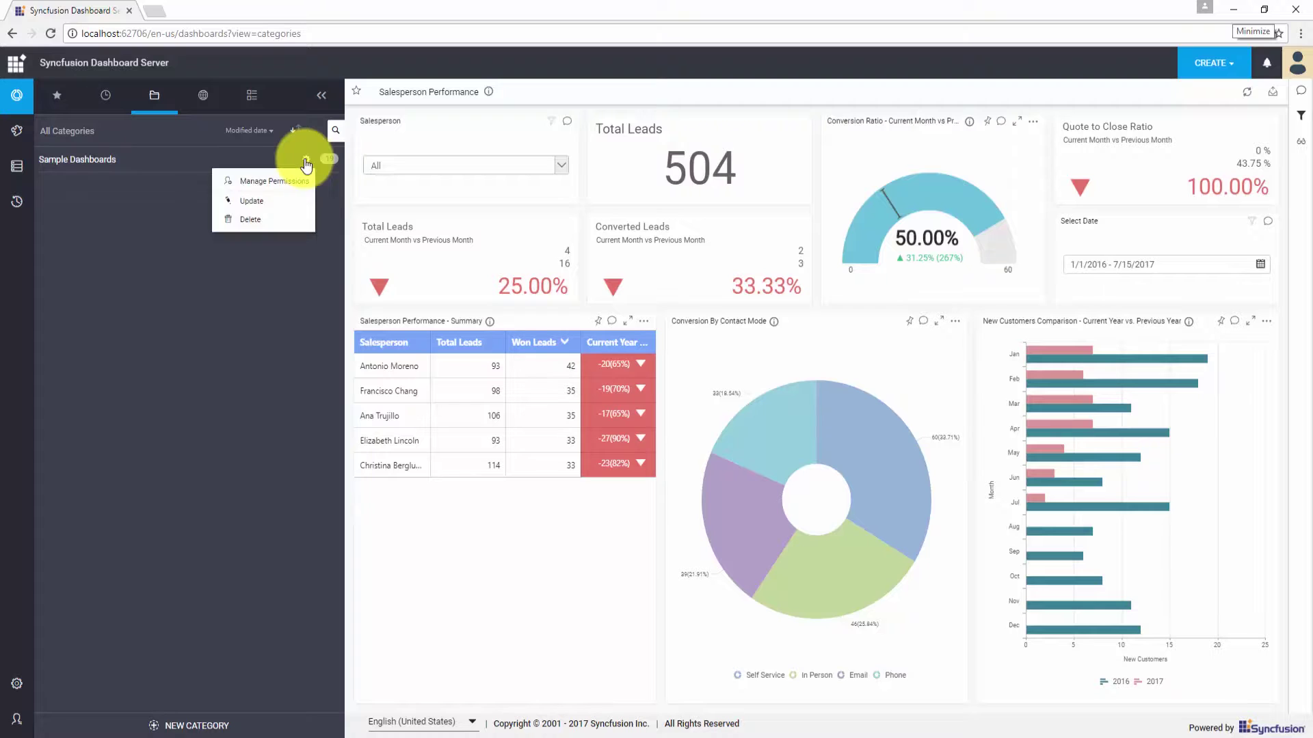
click(276, 183)
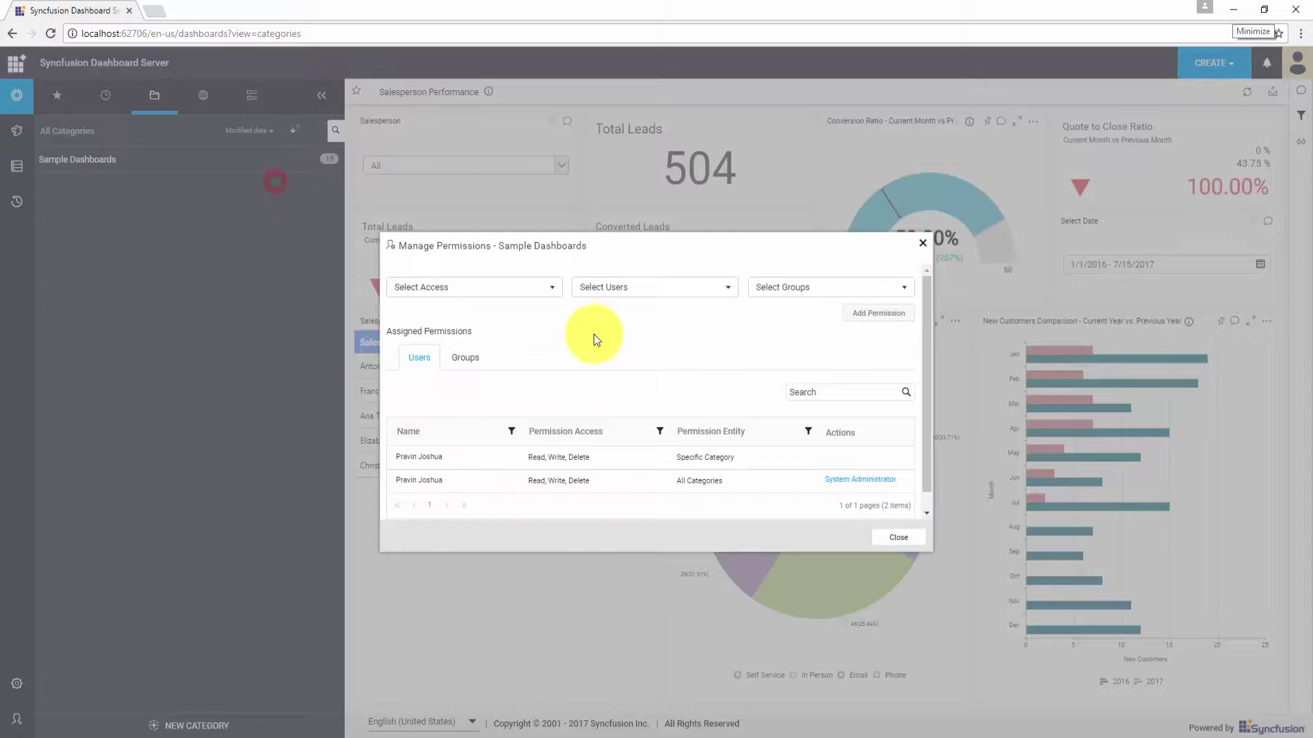
click(536, 286)
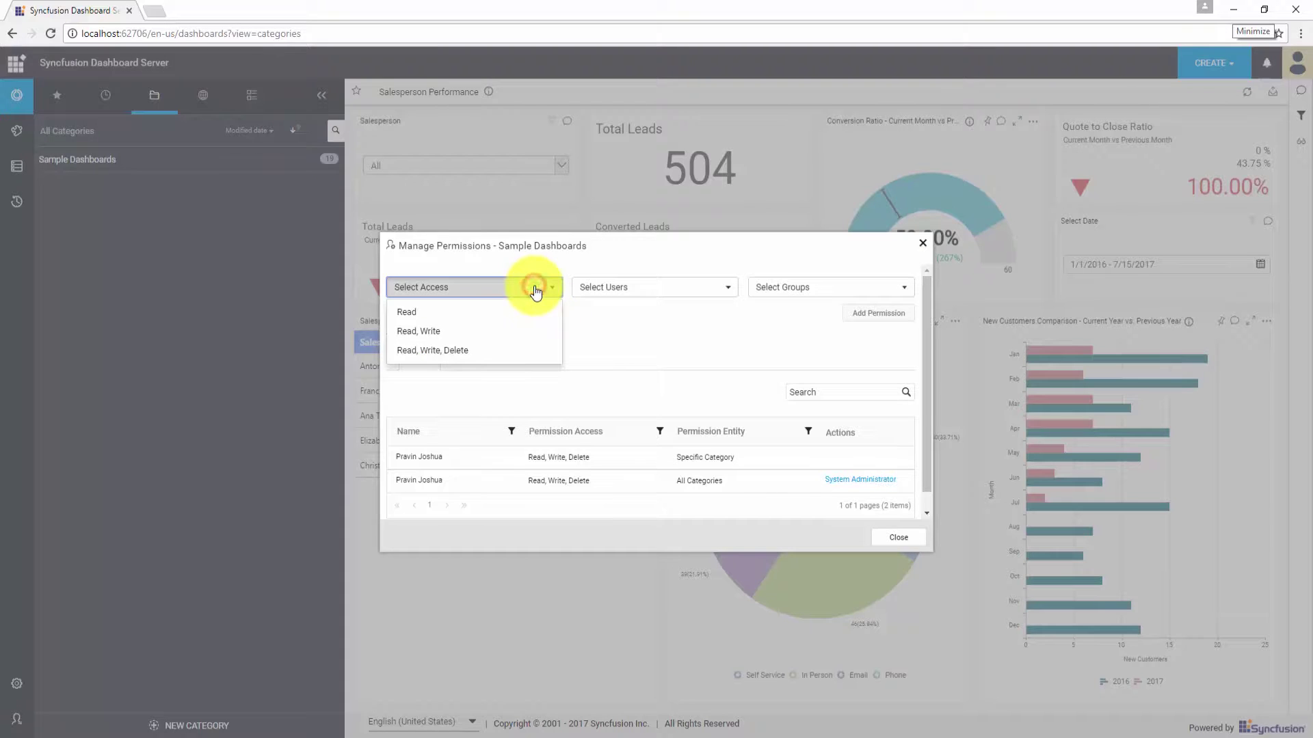
click(497, 318)
click(668, 288)
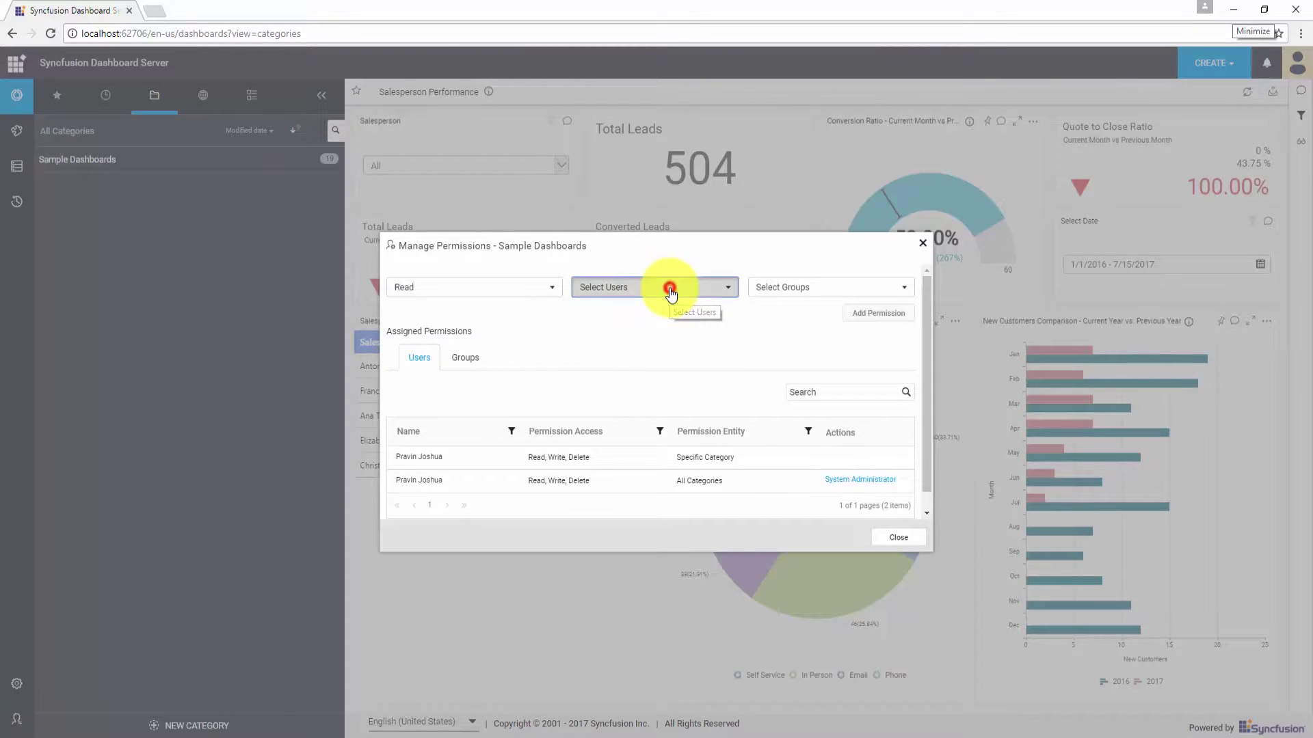
click(630, 373)
click(801, 339)
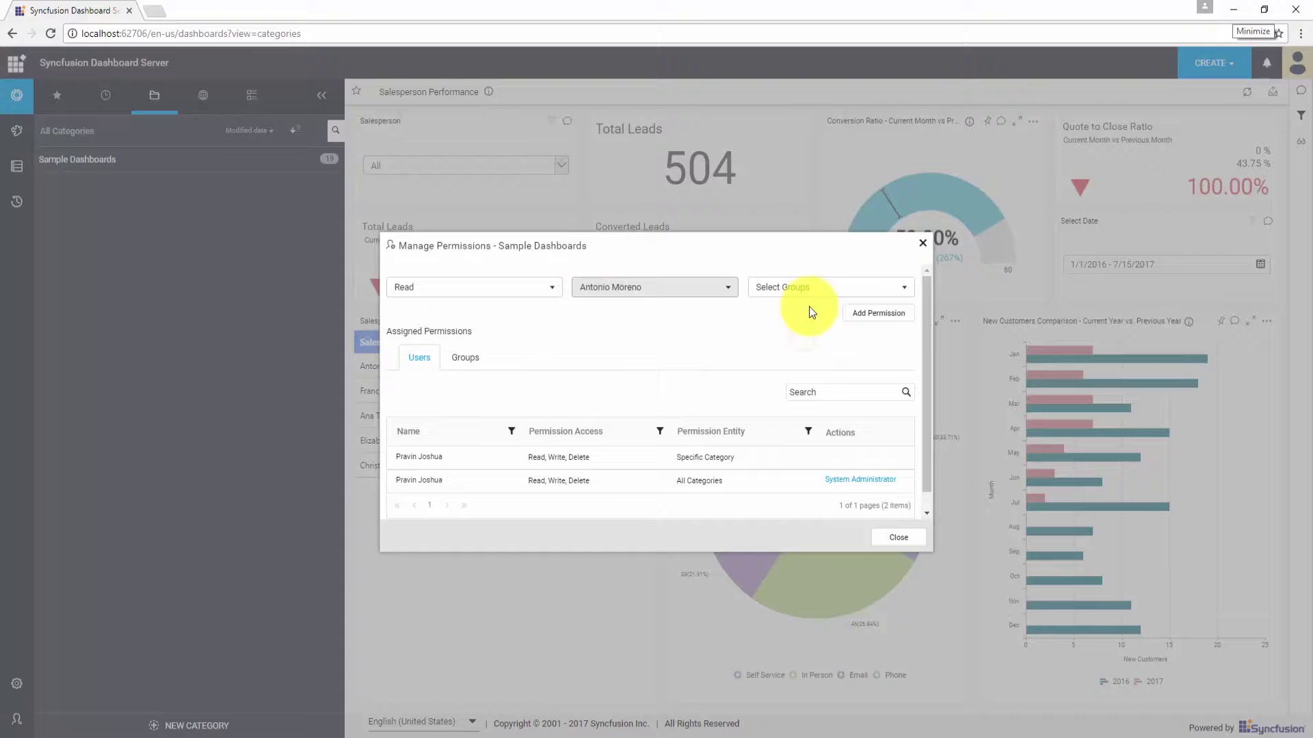
click(879, 315)
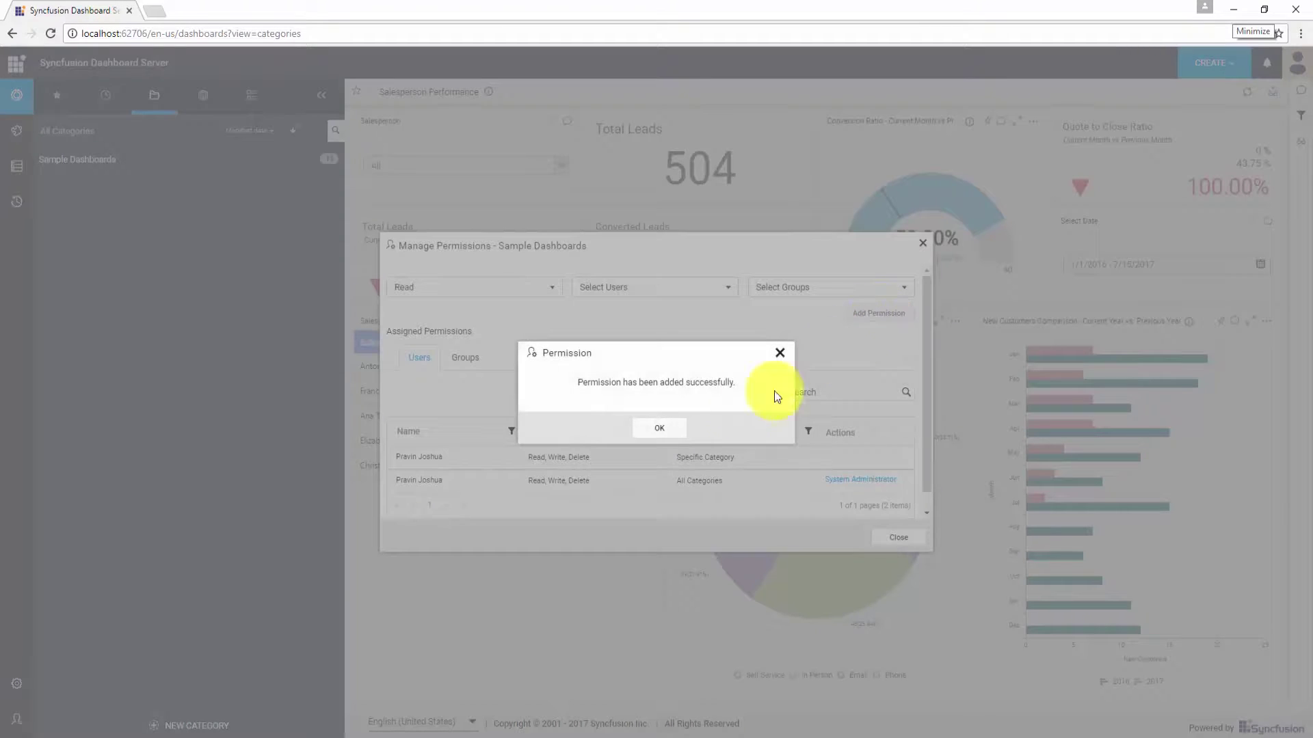
click(656, 431)
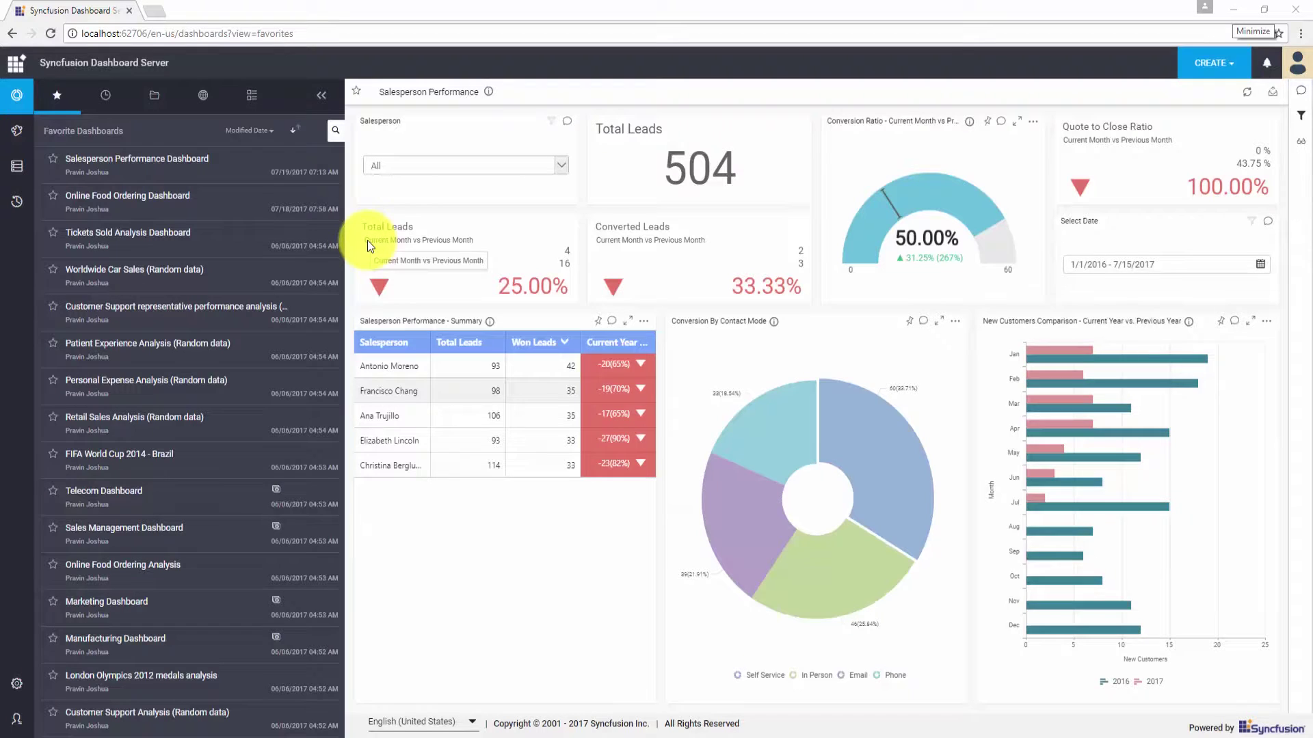
click(326, 158)
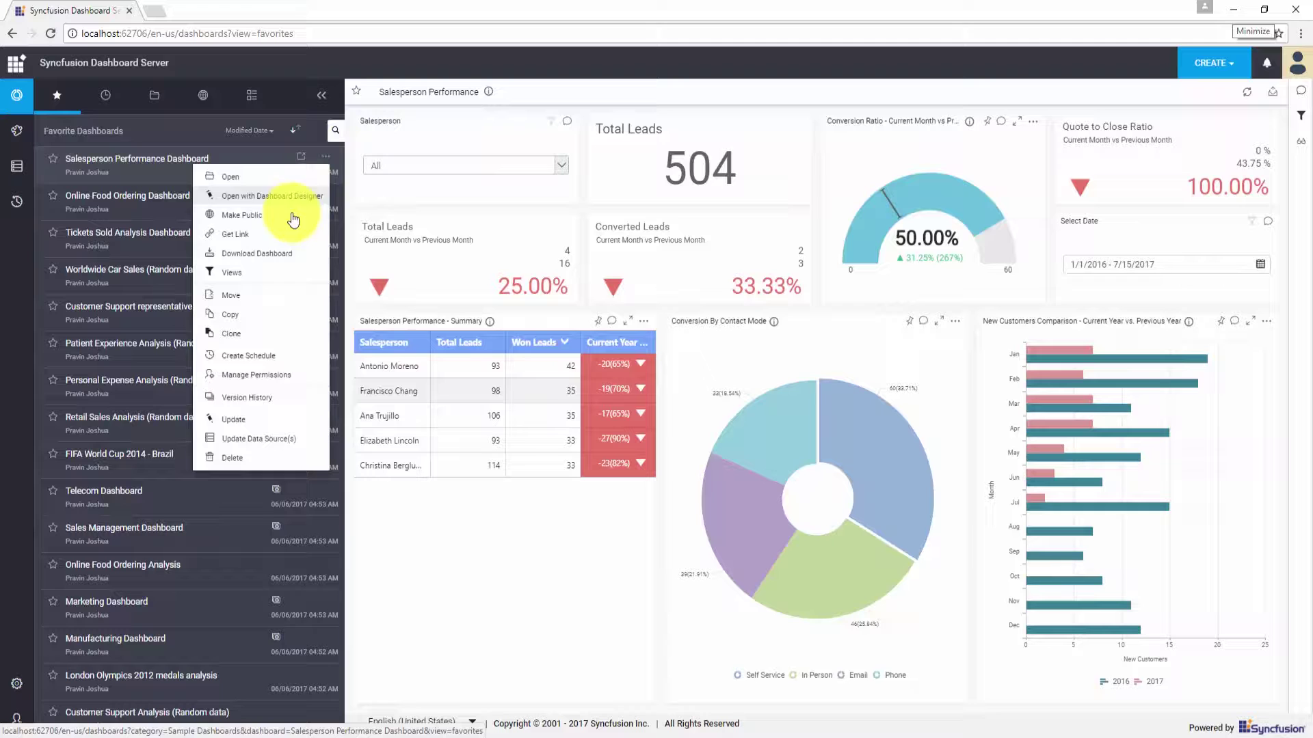
click(270, 217)
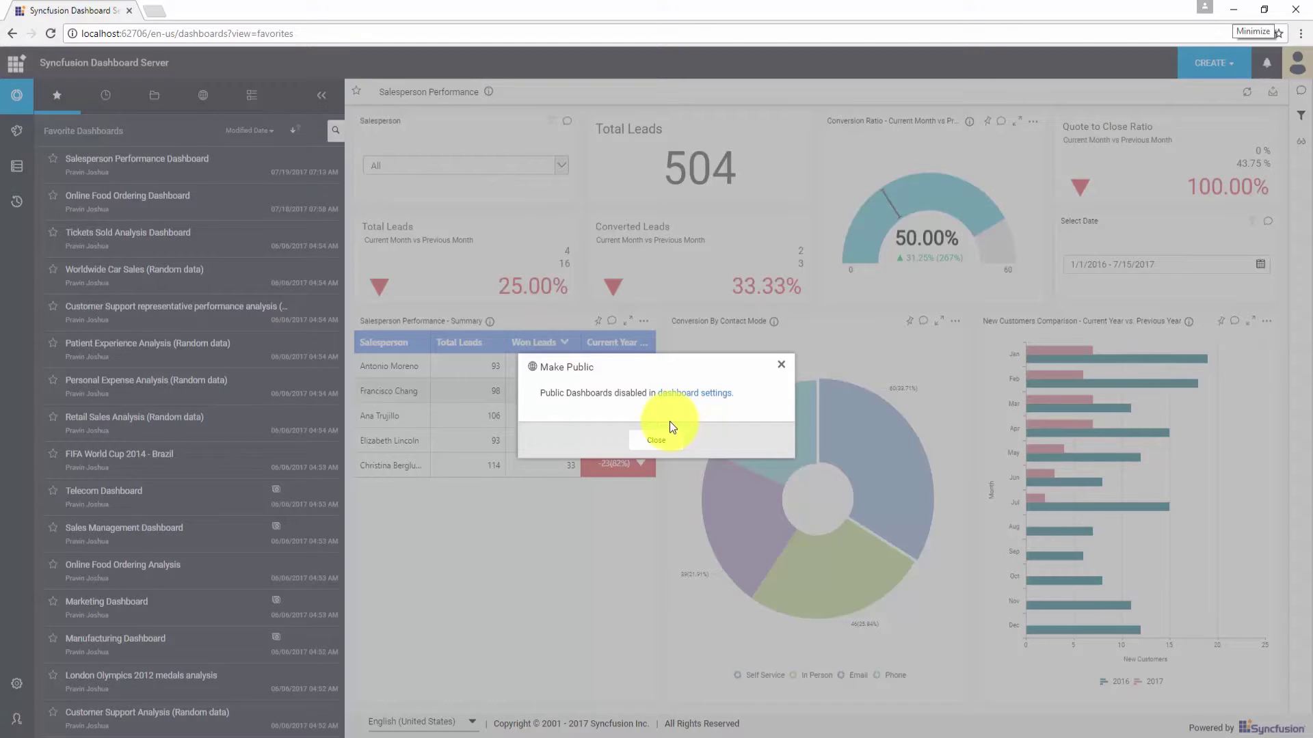
click(657, 440)
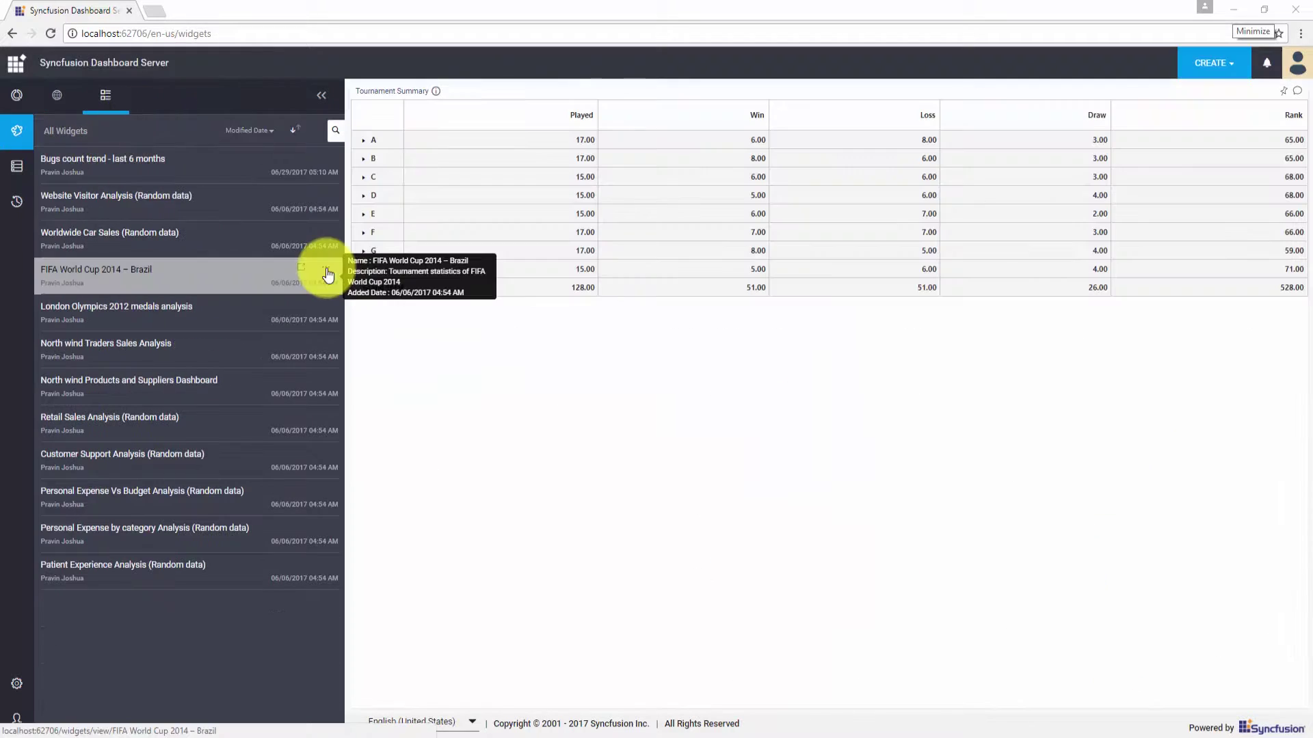
- Open the permission settings for the FIFA World Cup widget
click(327, 268)
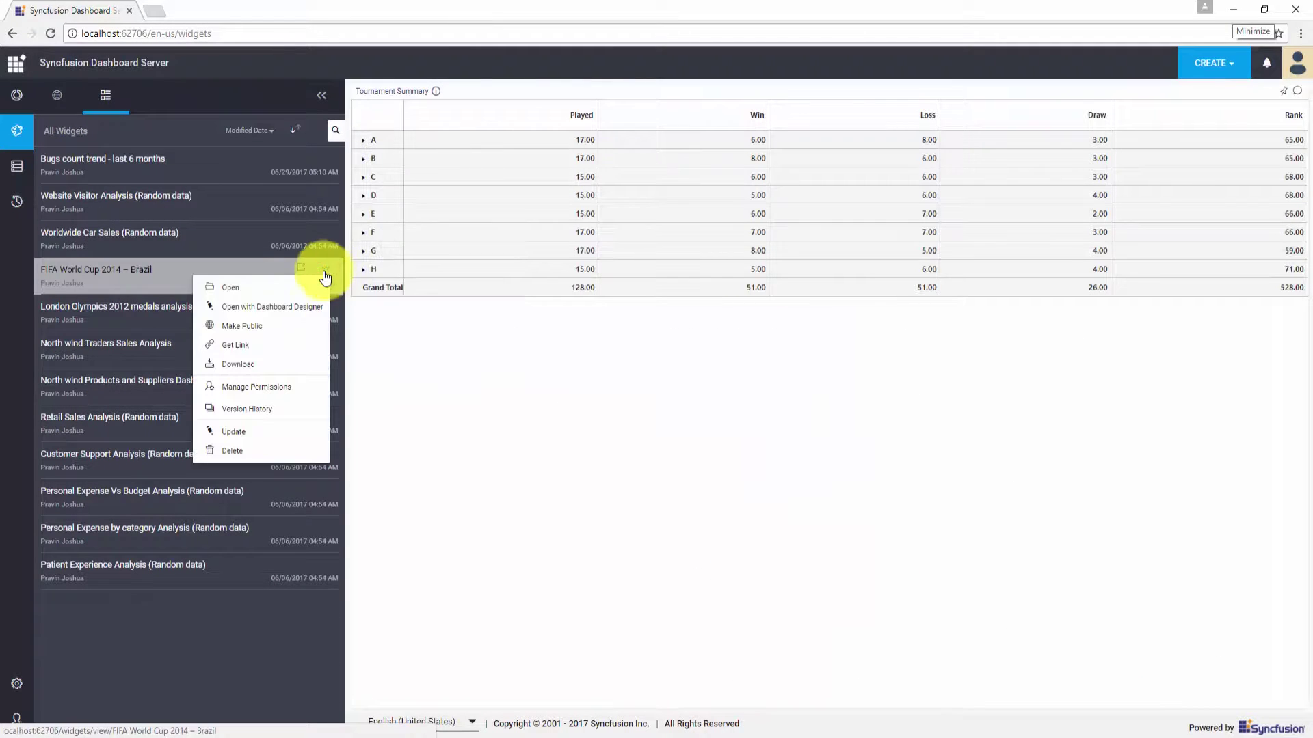
click(270, 388)
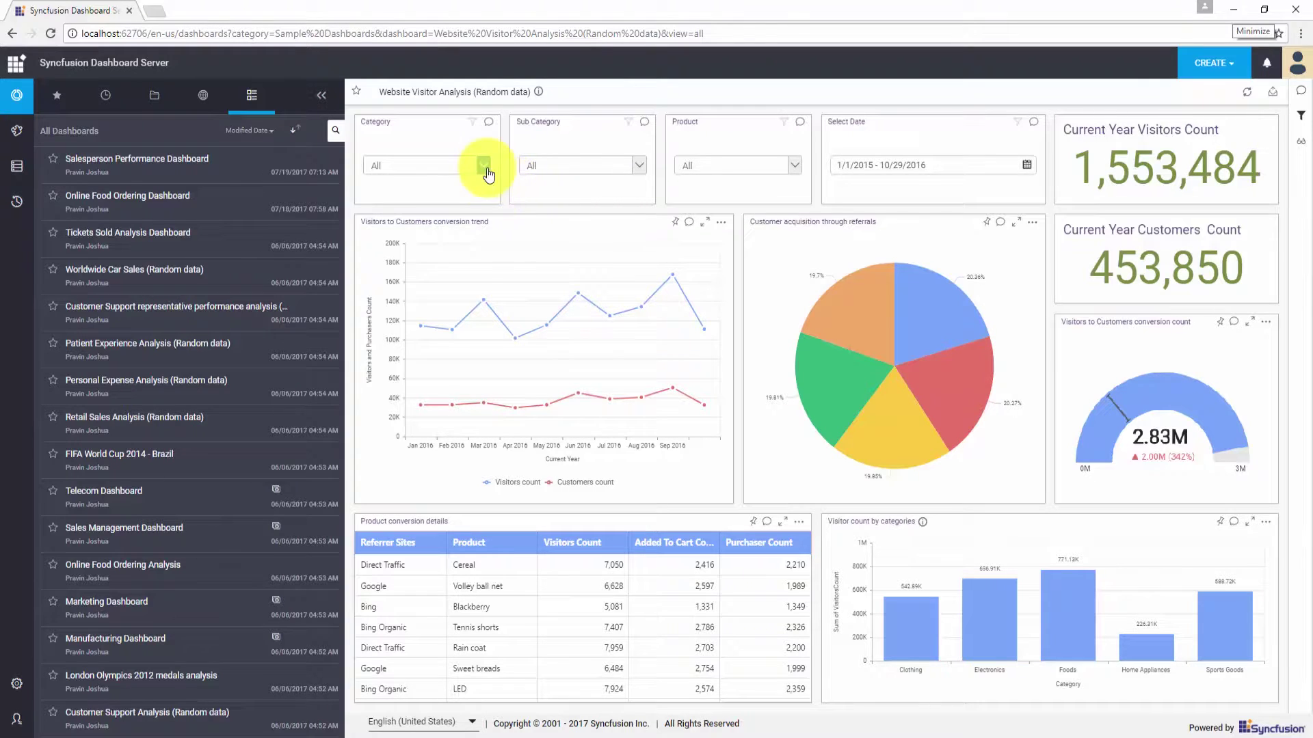
- Filter the dashboard by the Sports Goods category and review the applied filters
click(478, 166)
click(458, 193)
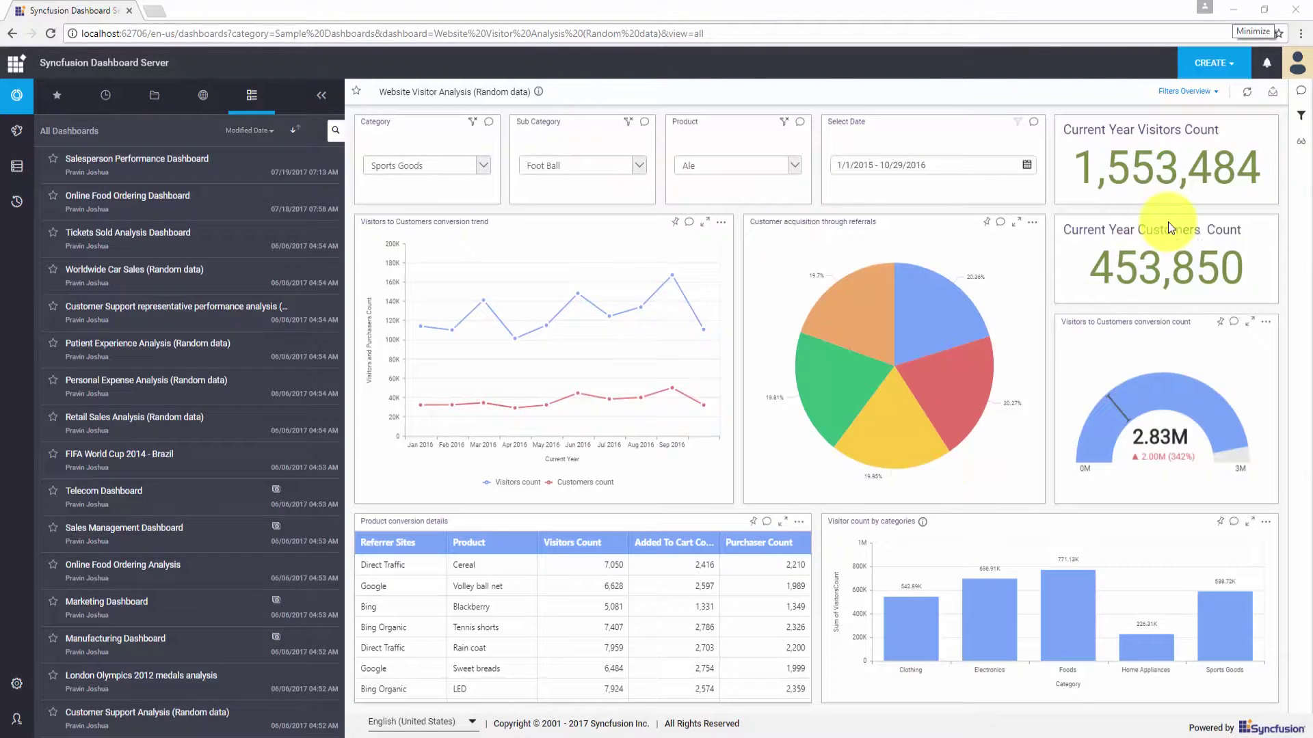
click(1207, 97)
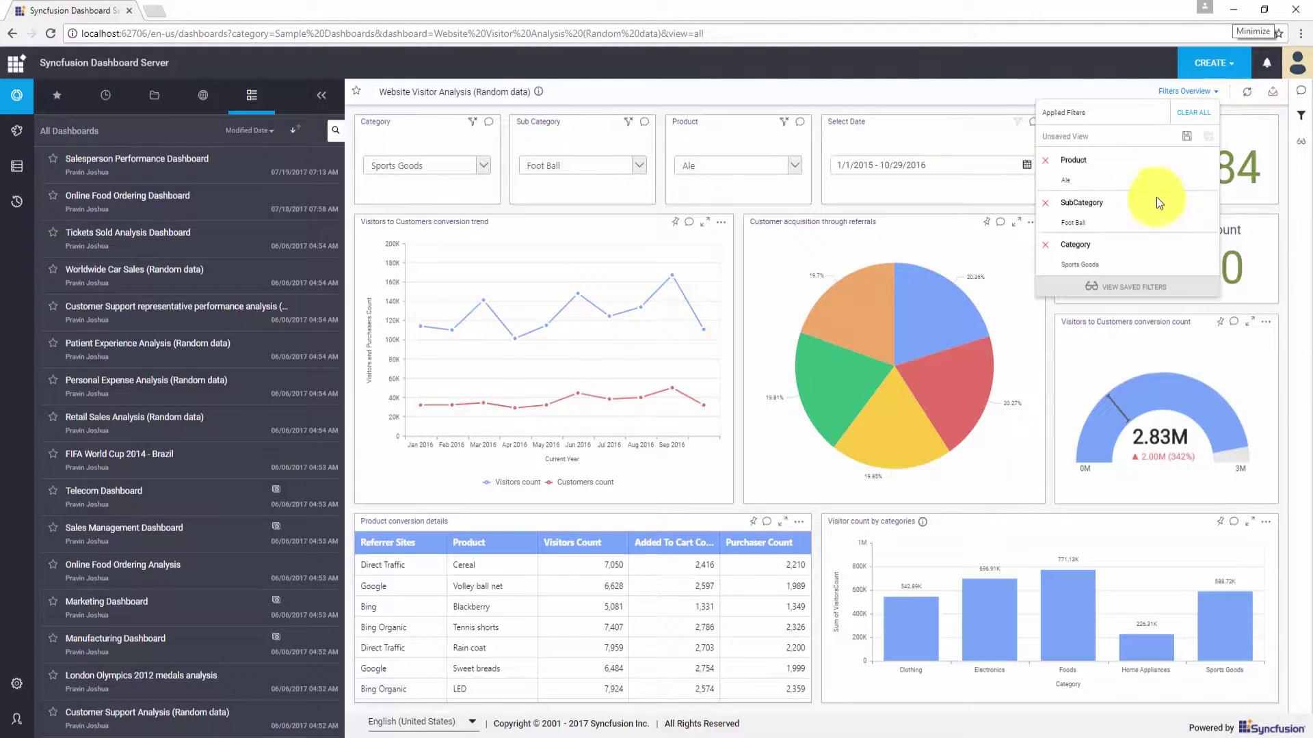
- Save the current filters as a view named 'Sports Goods' and close the filter summary
click(1185, 143)
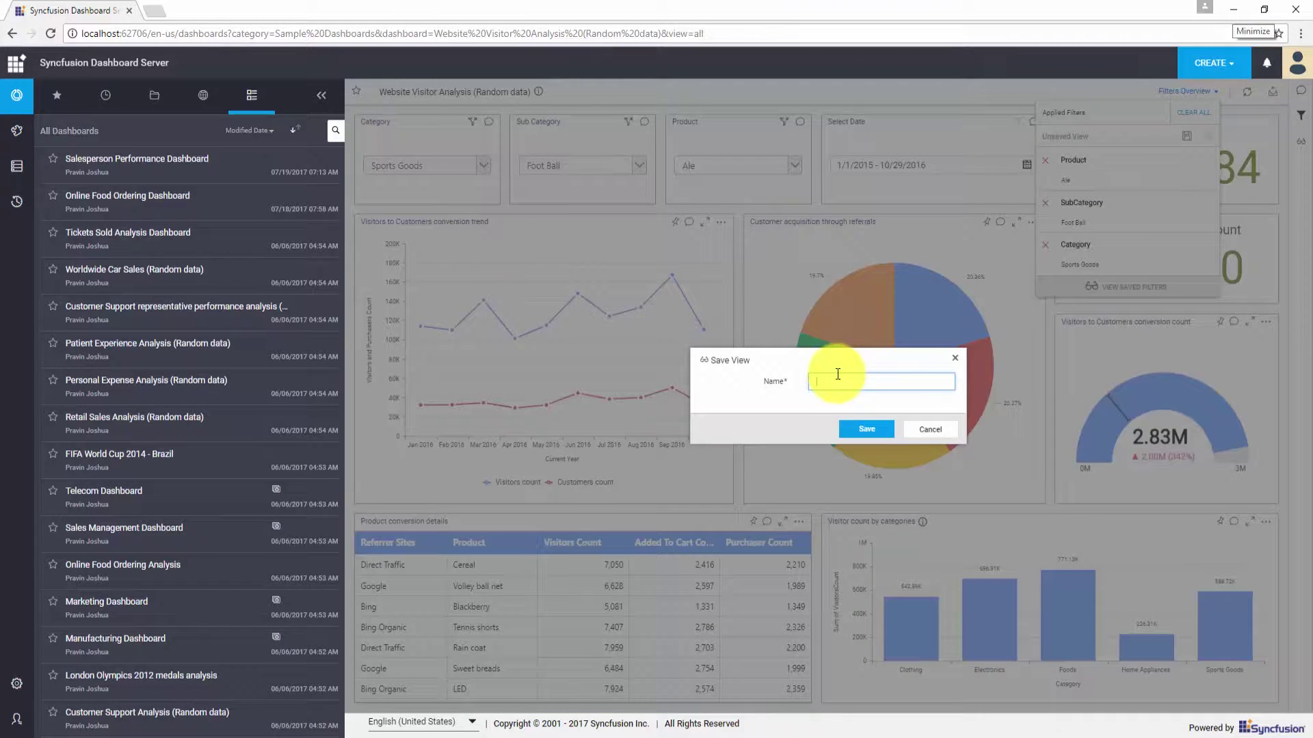
text(Sports Goods)
click(862, 429)
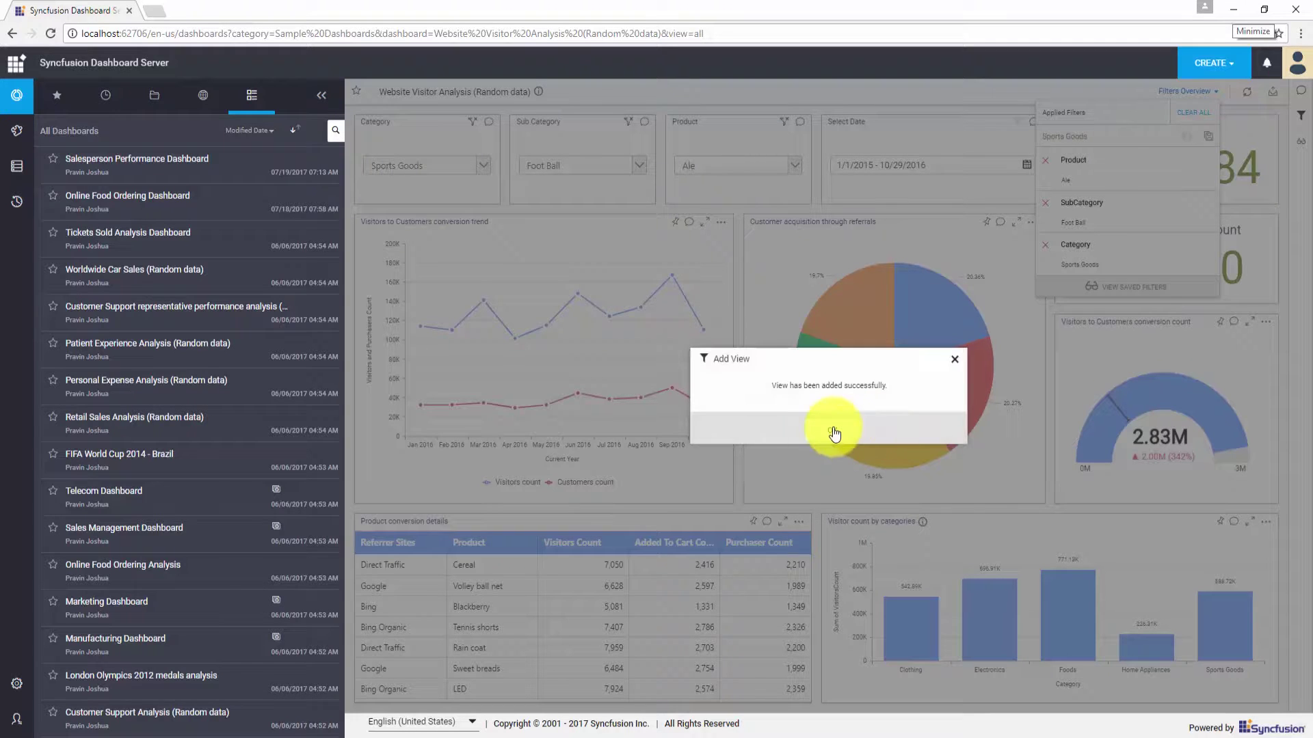
click(834, 430)
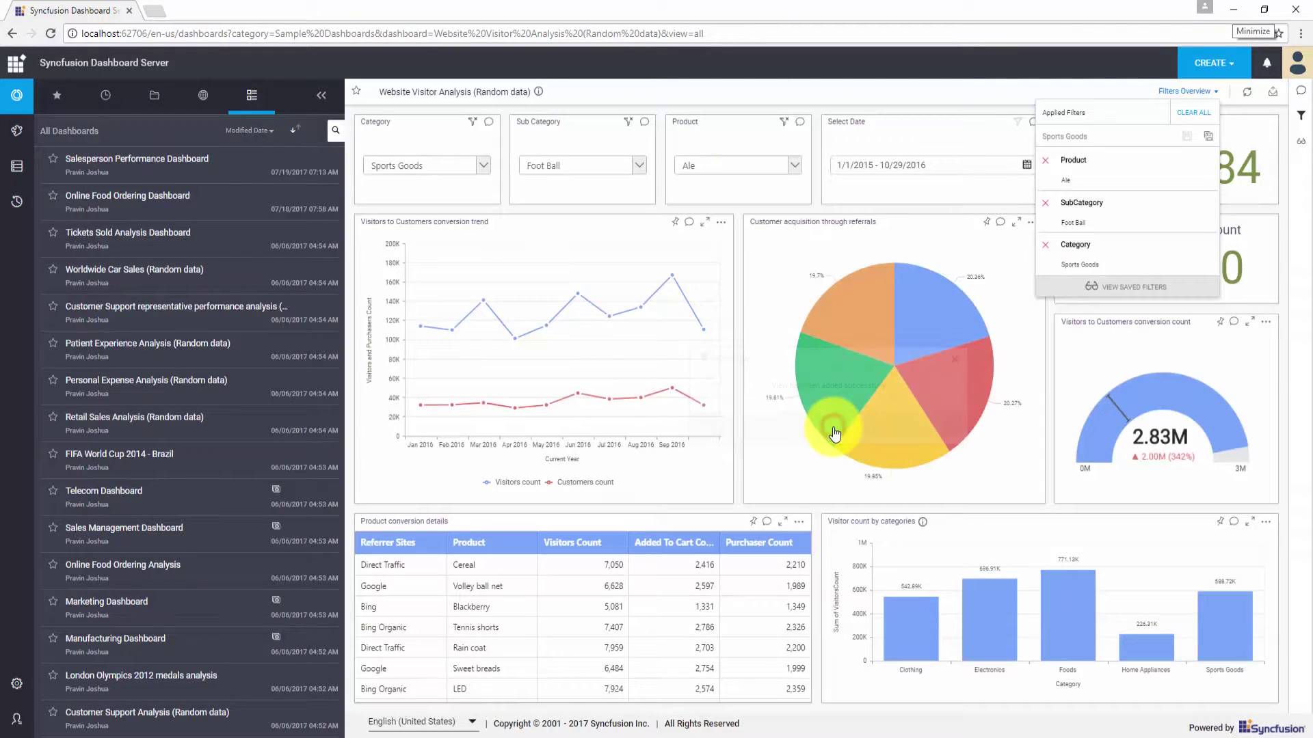
click(1217, 93)
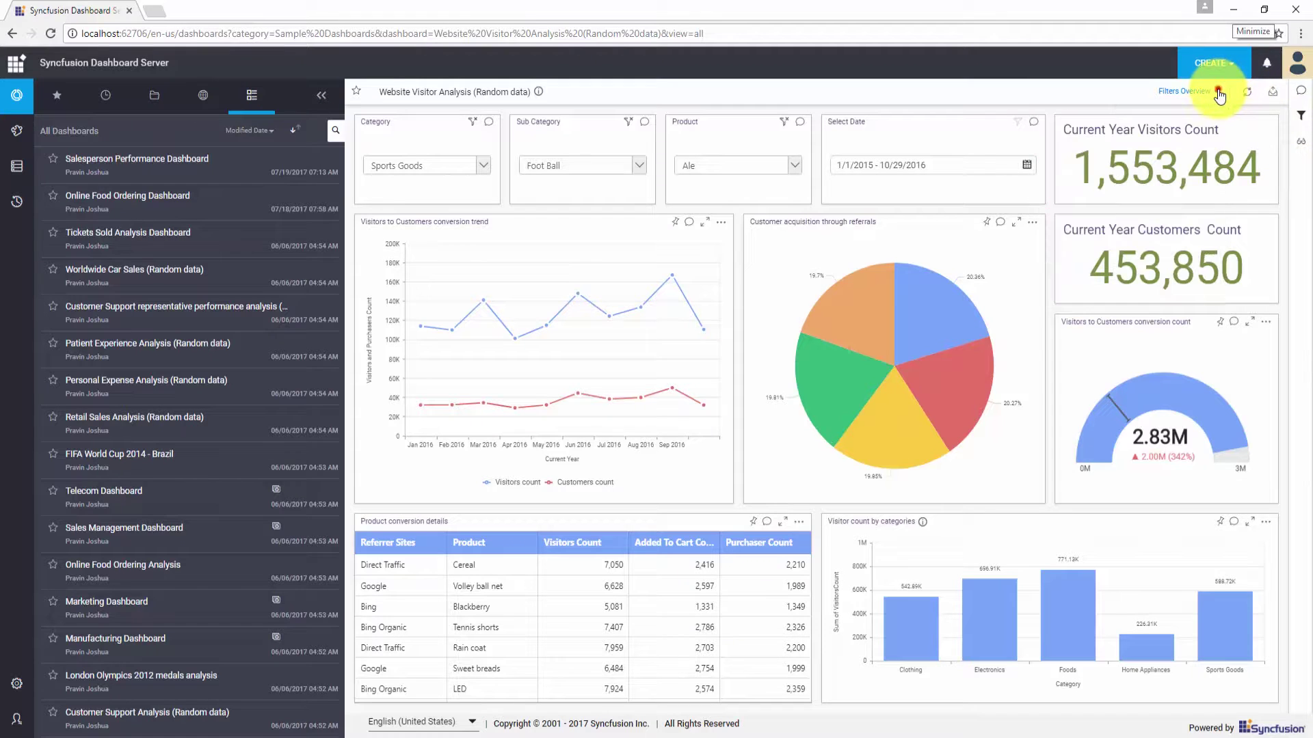
- Open sharing for the Sports Goods saved view and look through the selectable users
click(1304, 150)
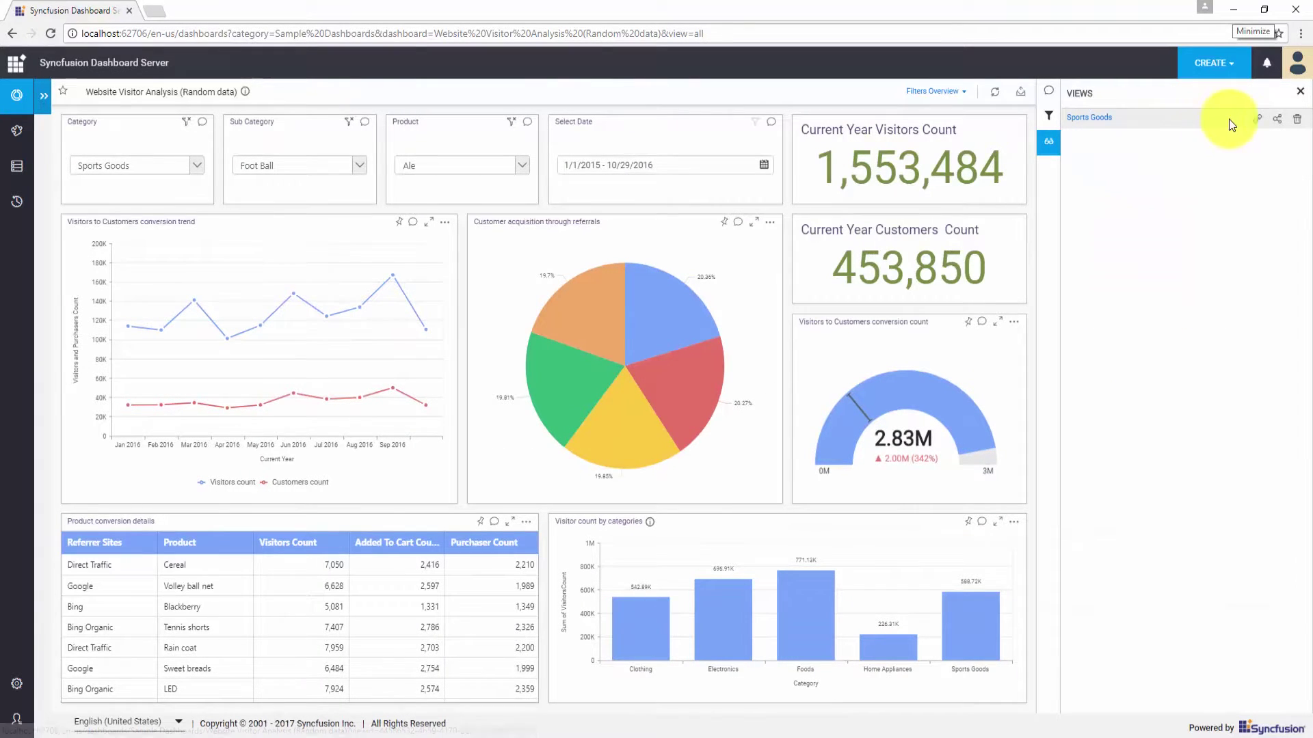
click(1279, 122)
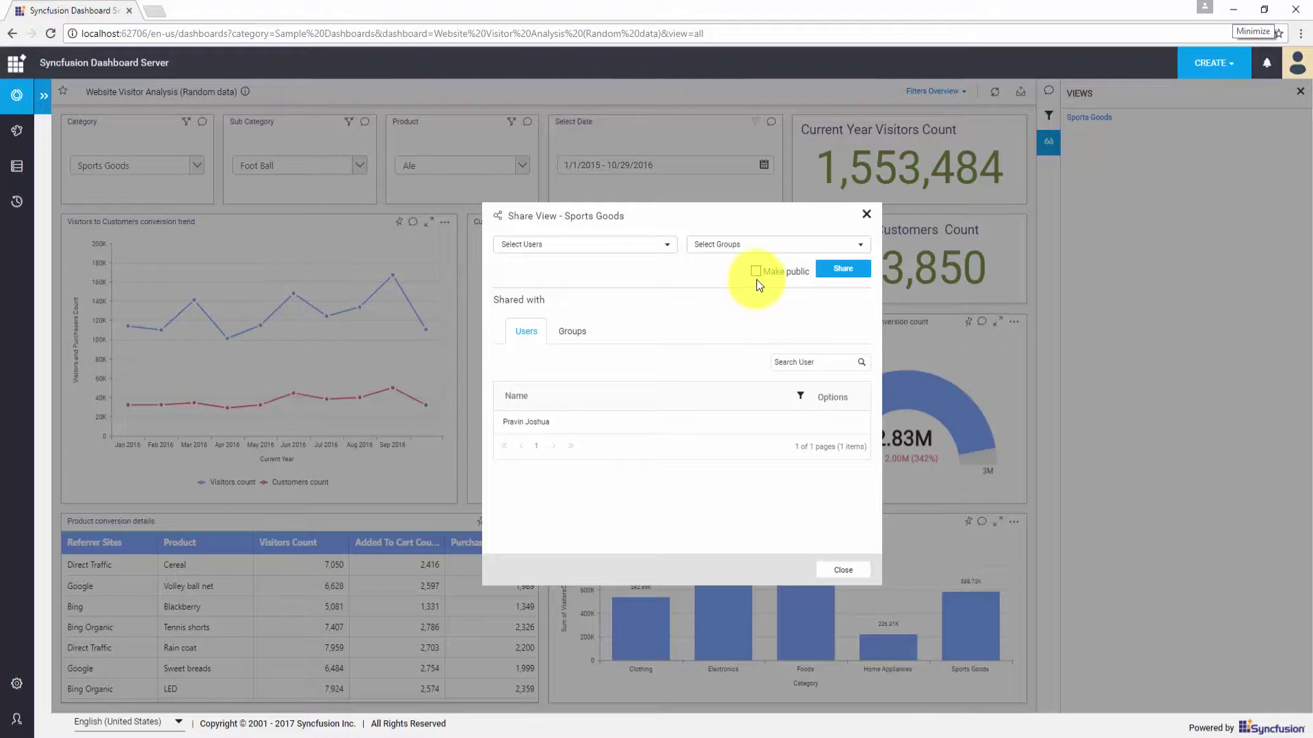
click(652, 248)
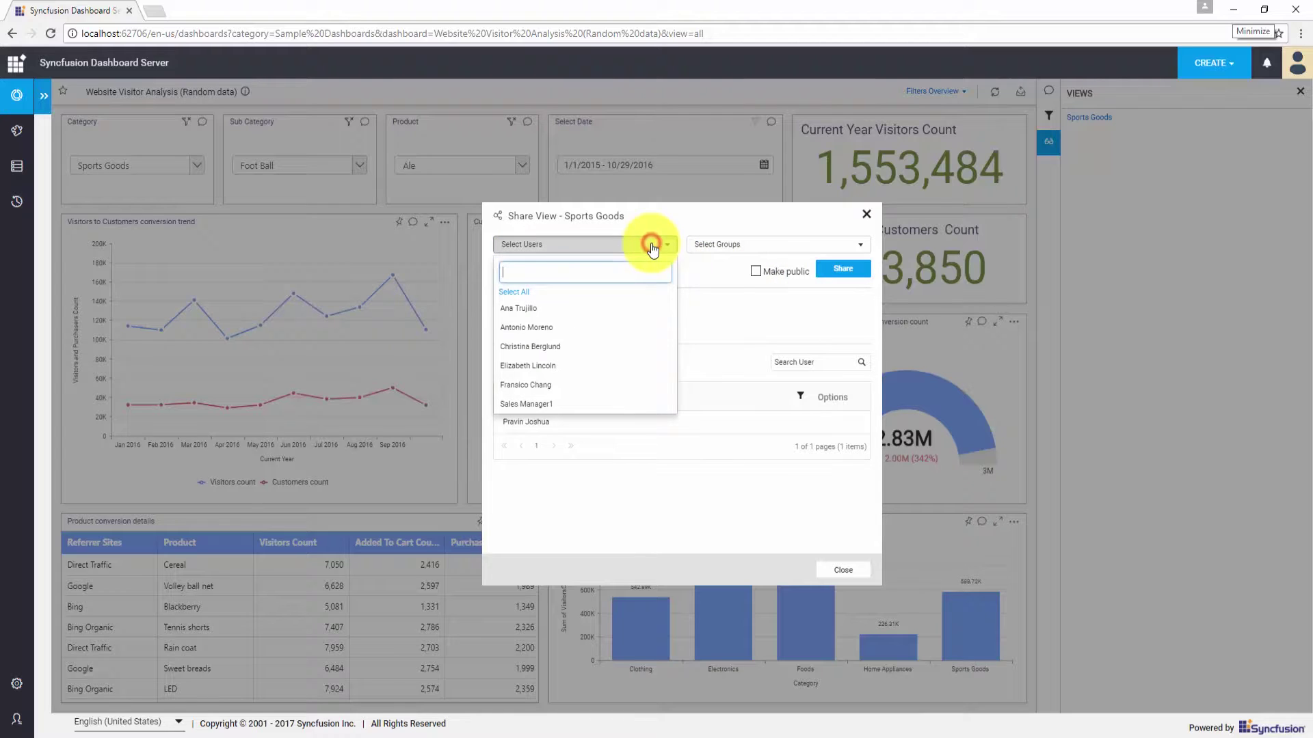
click(696, 305)
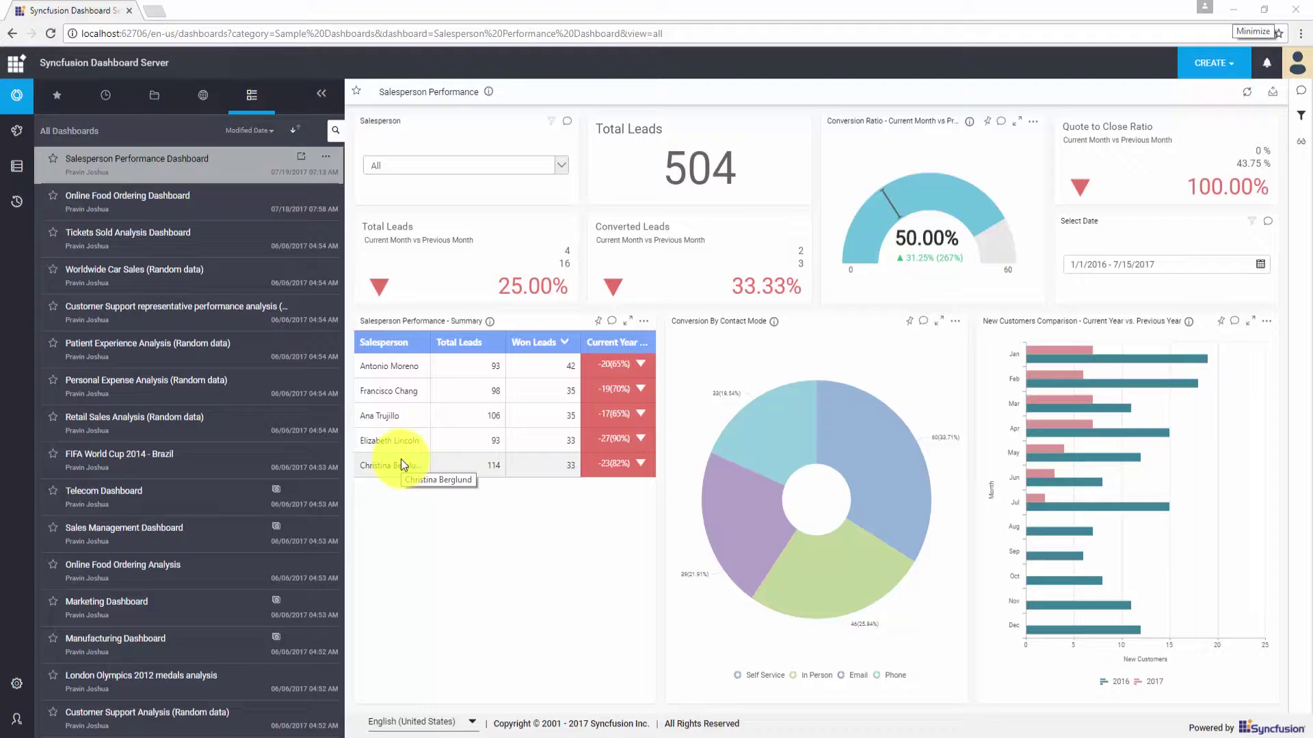
- Review the Users list in User Management, then switch to Dashboard Designer
click(21, 722)
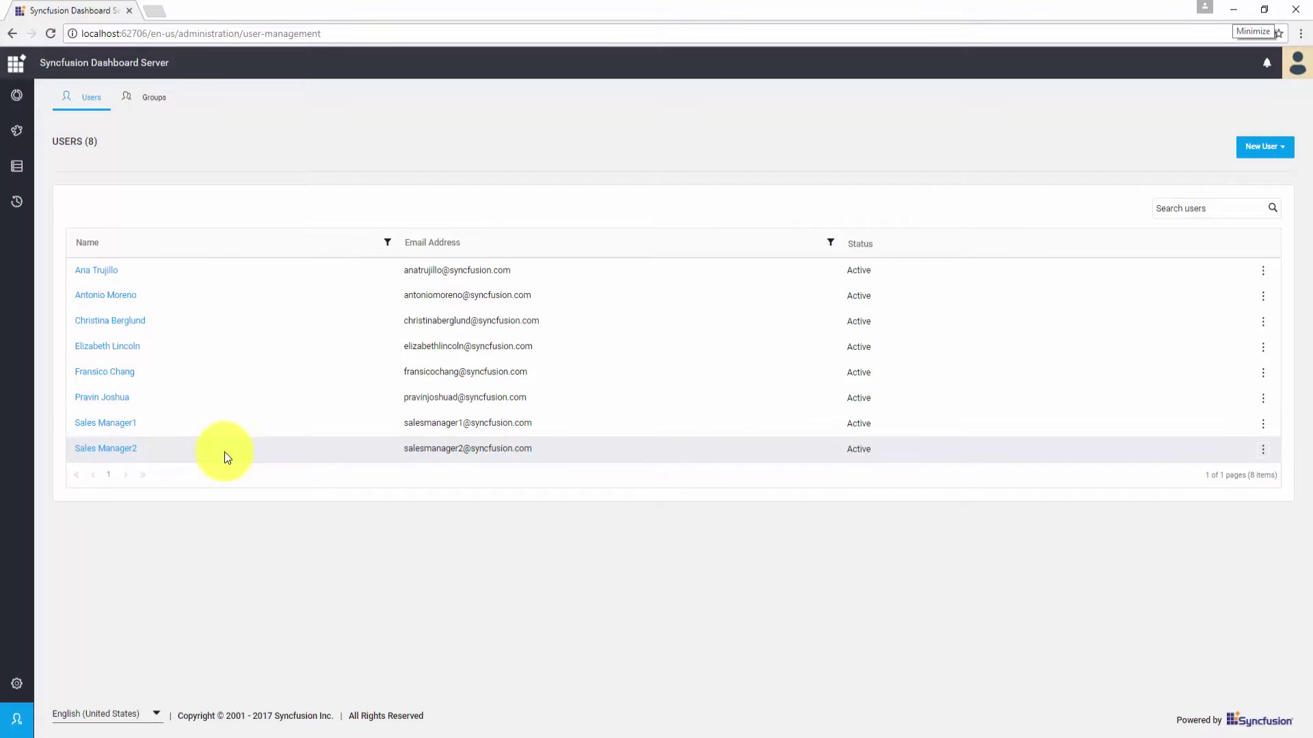
click(588, 733)
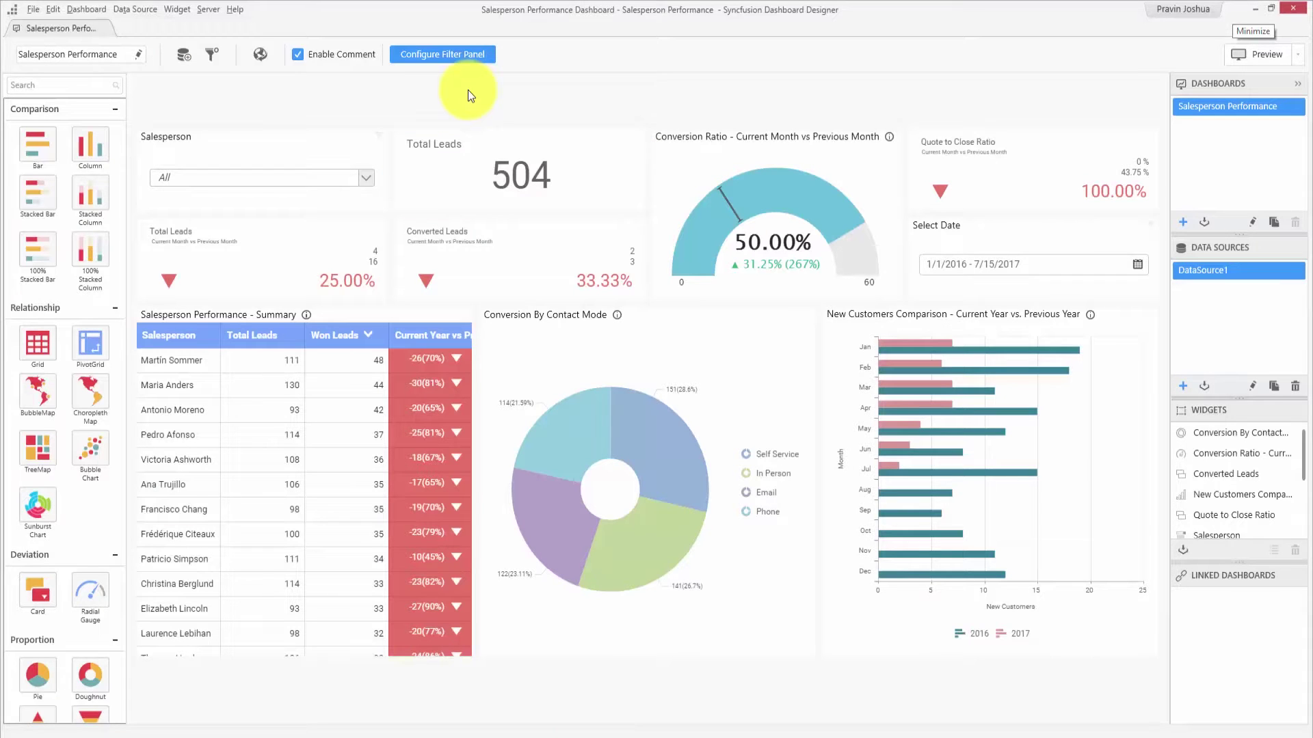
- Add a new user filter based on the EmployeeName column of DataSource1
click(209, 9)
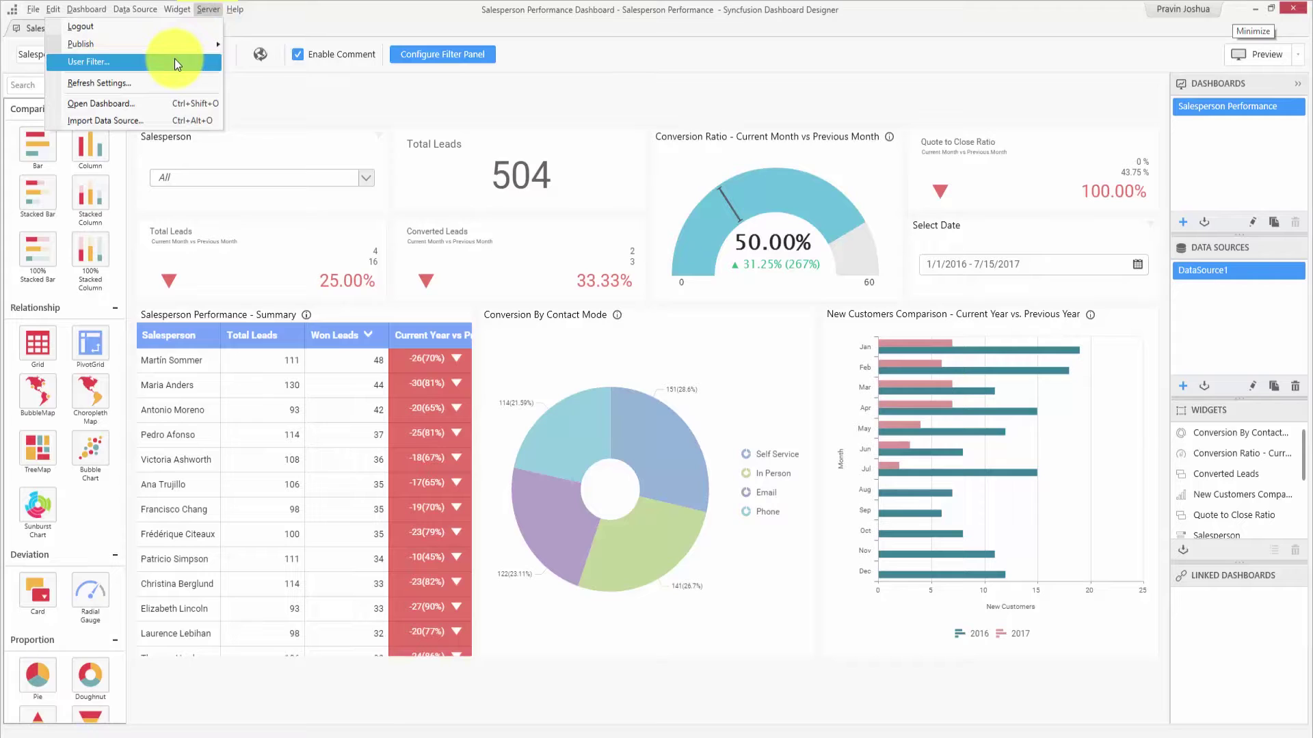
click(174, 60)
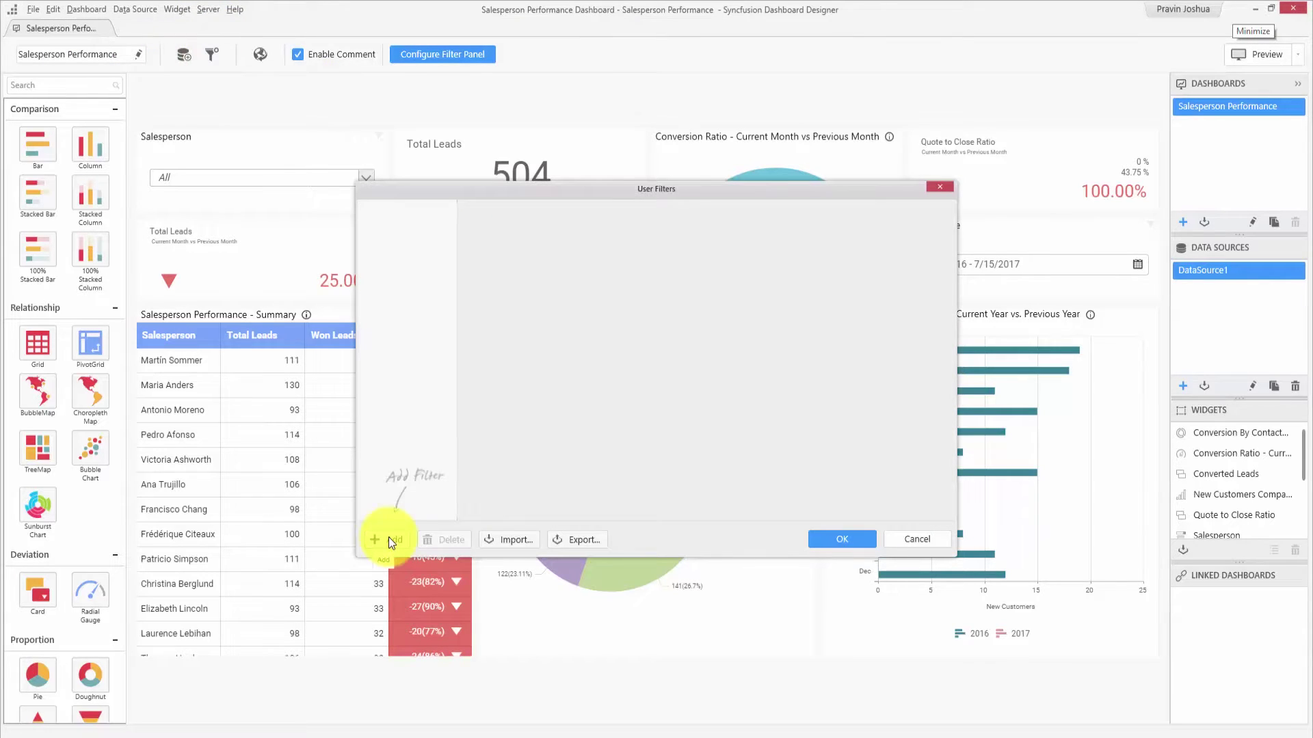
click(388, 538)
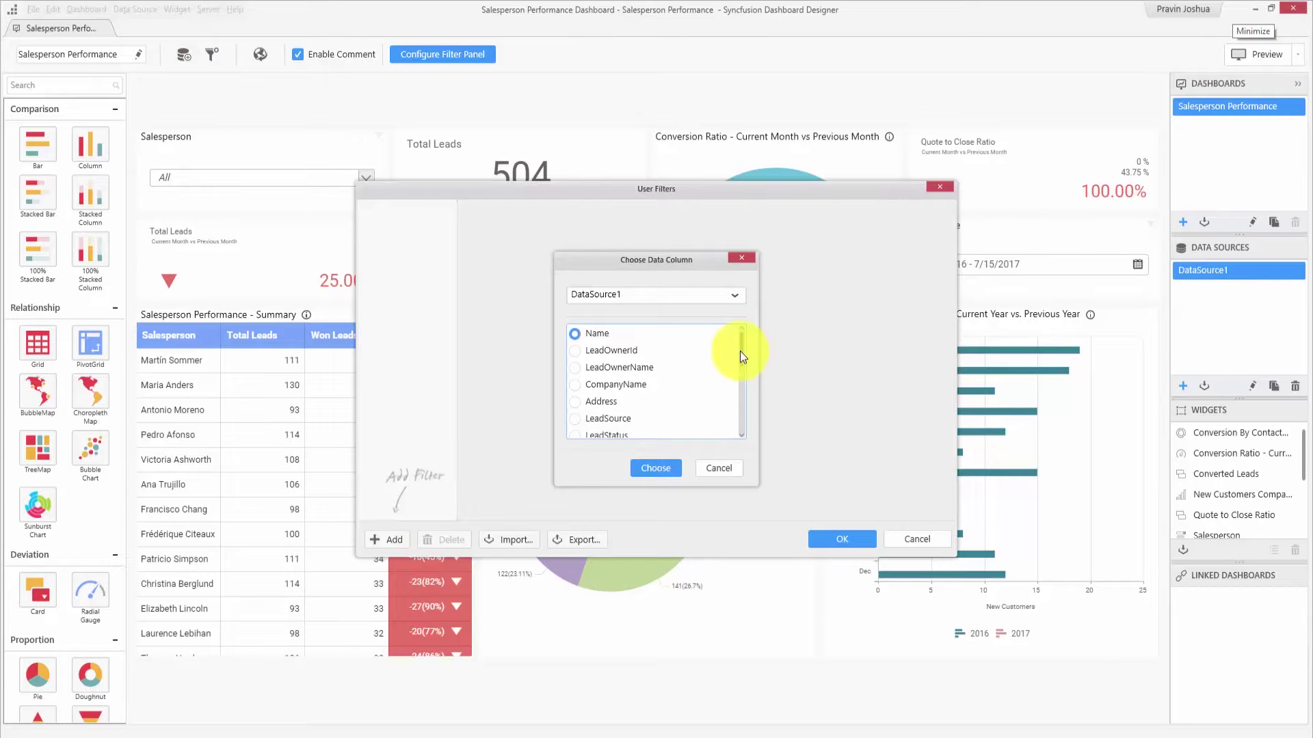
click(735, 294)
click(735, 294)
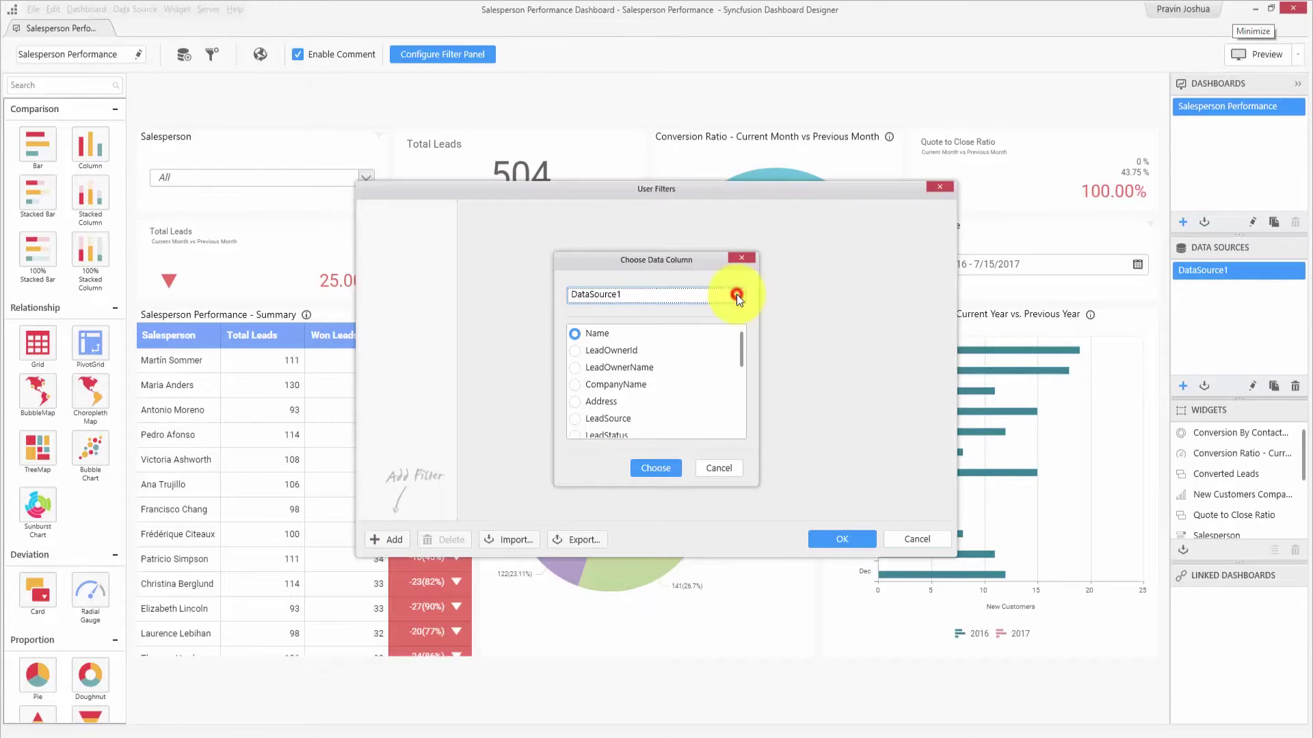
drag(743, 349, 603, 400)
click(574, 403)
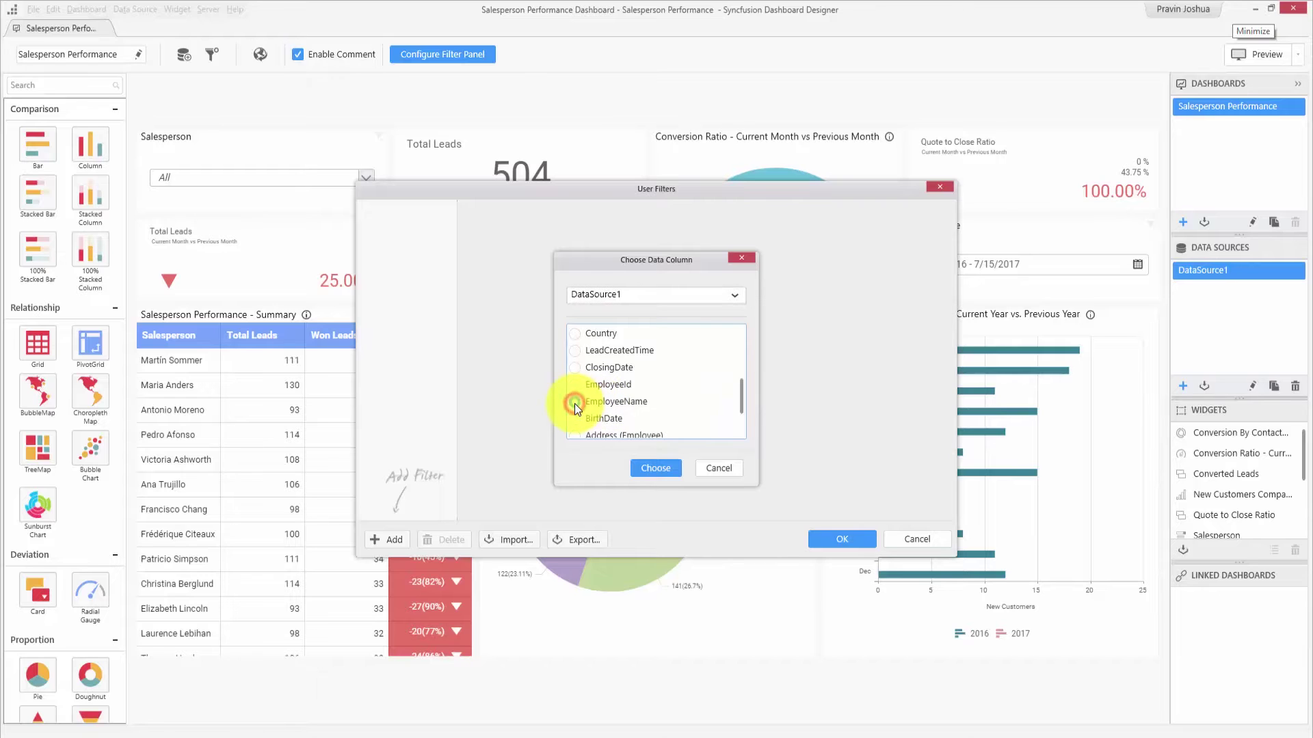
click(650, 472)
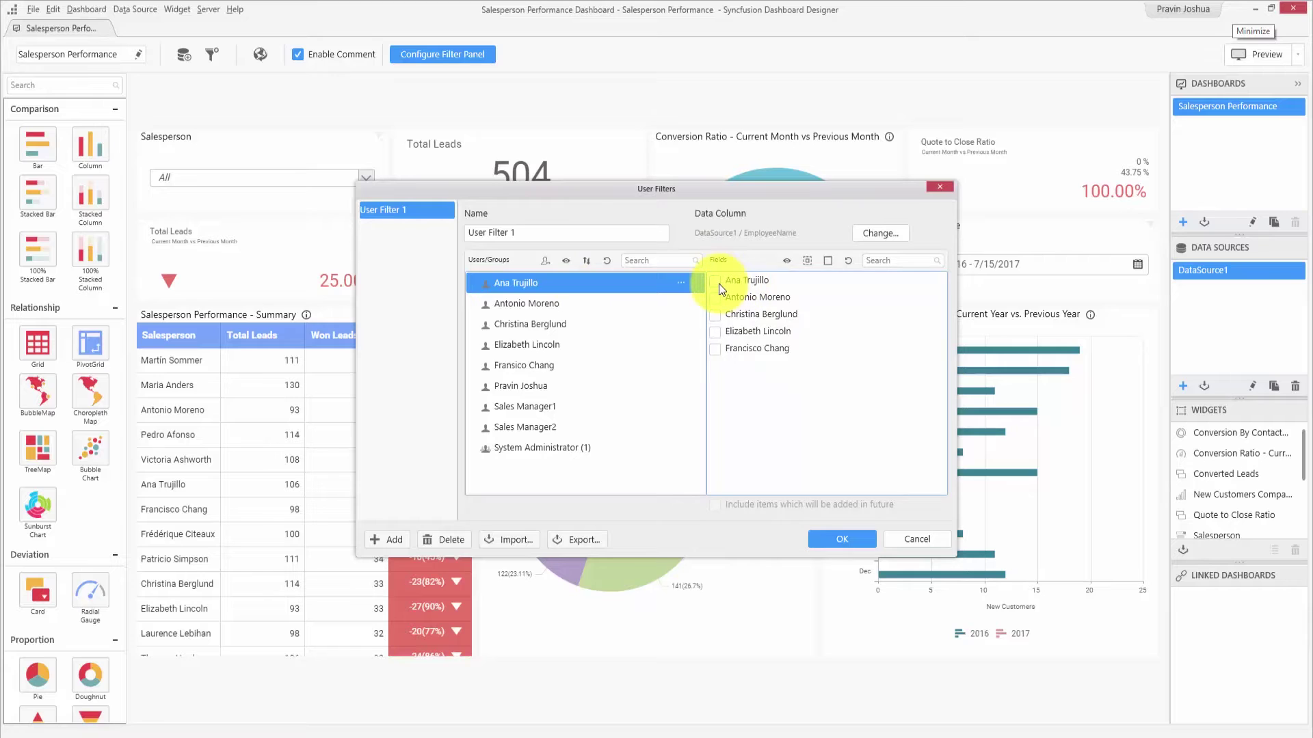
- Auto-map server users to salesperson names by Username and accept the mapping
click(639, 304)
click(545, 260)
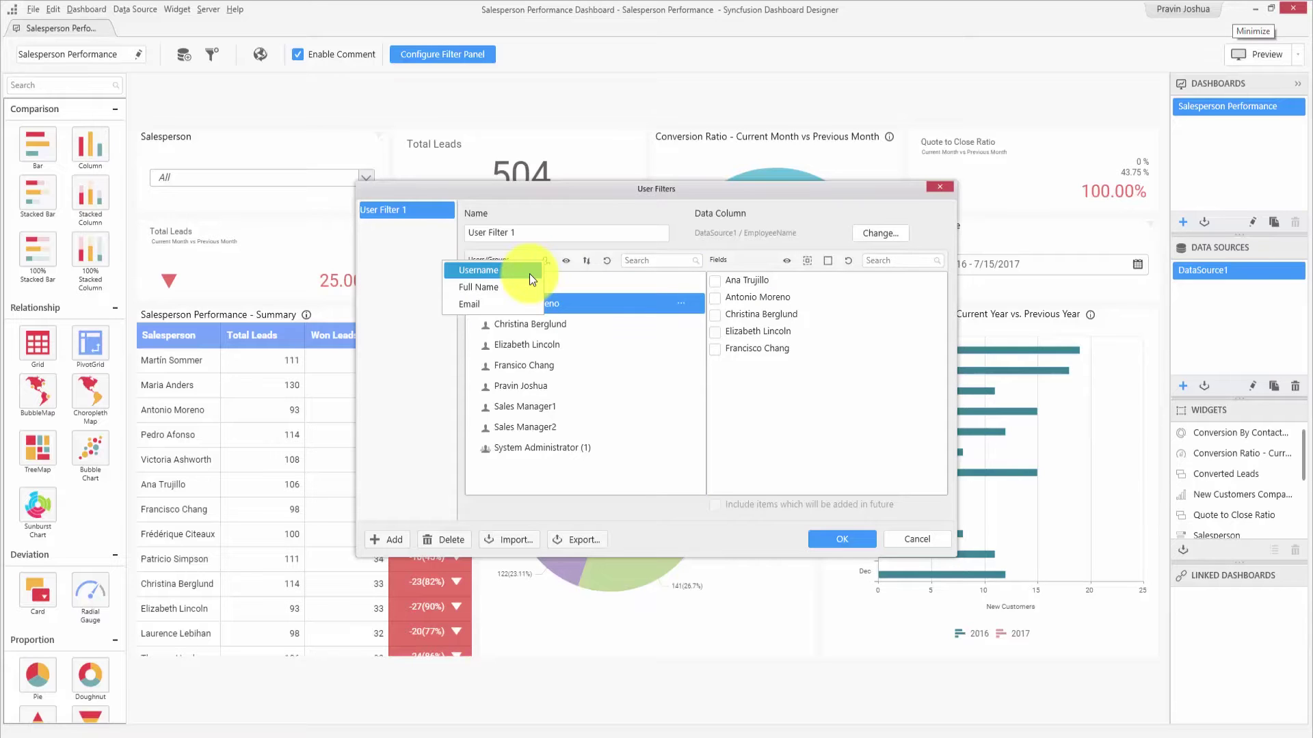
click(528, 277)
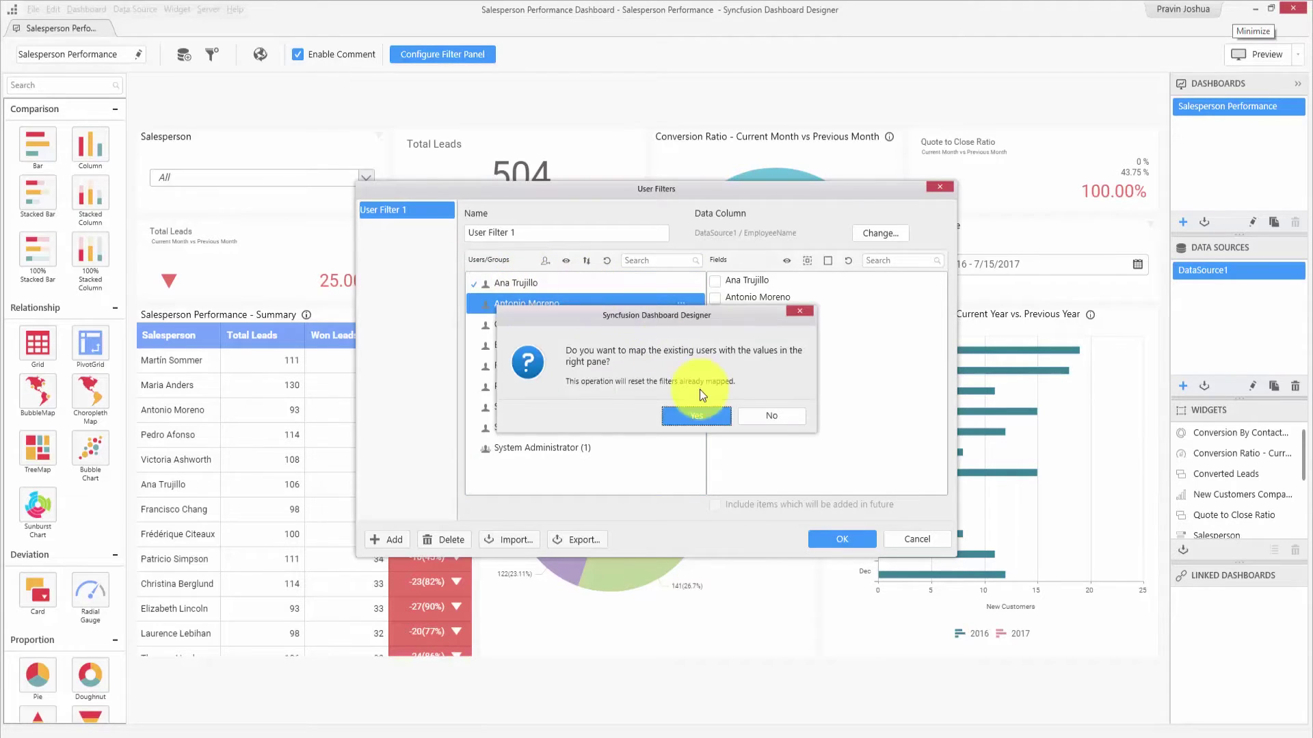
click(701, 414)
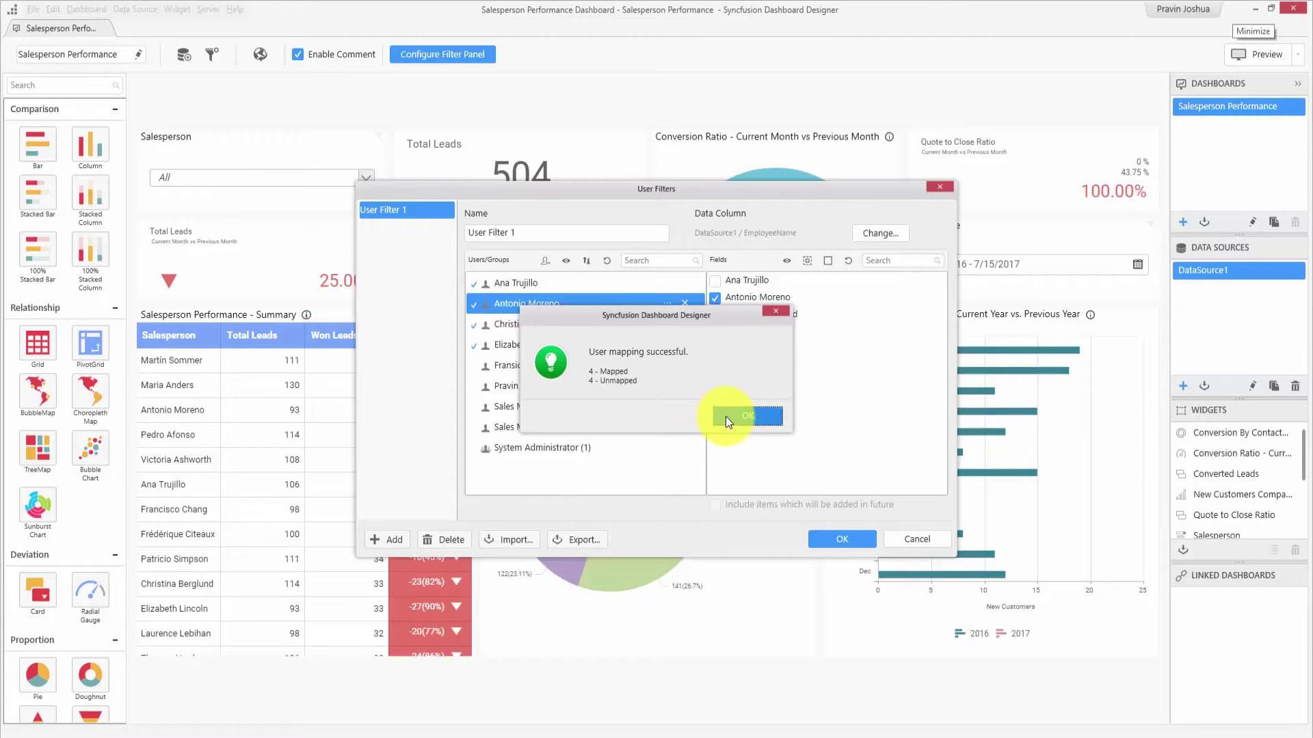
click(748, 416)
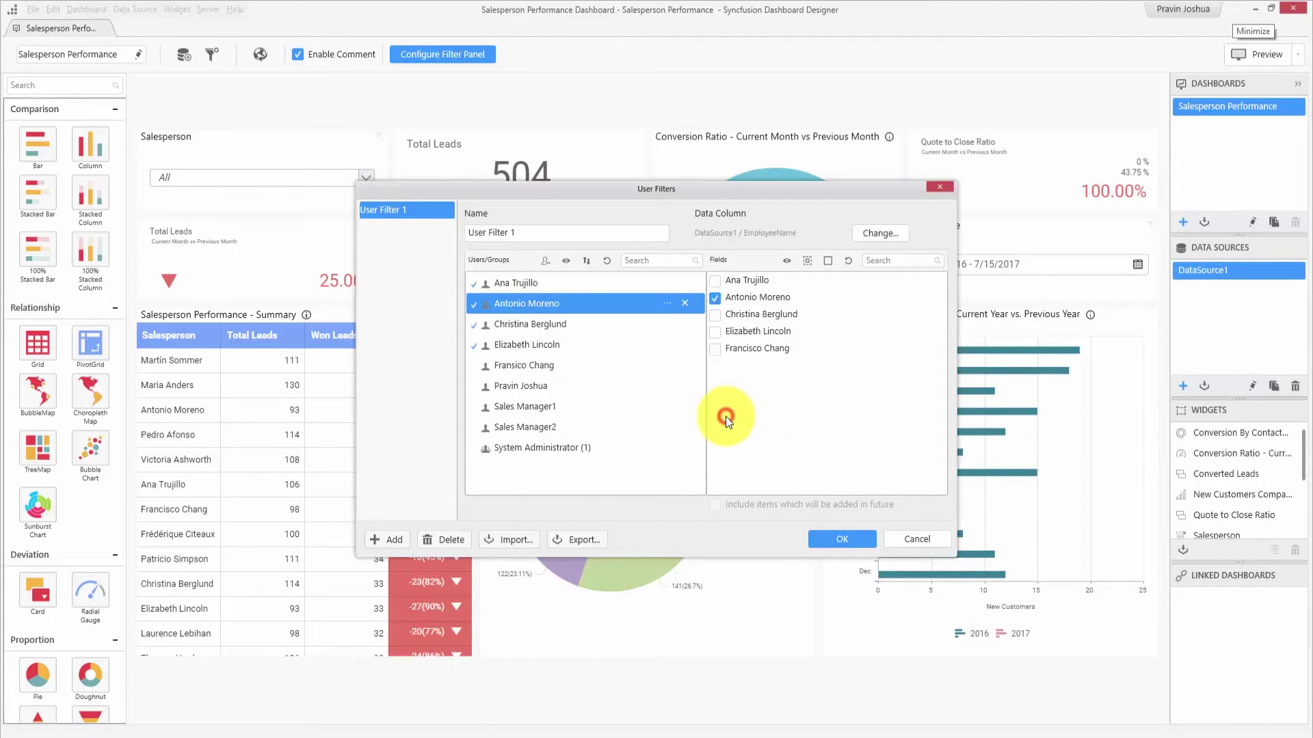
- Review the mapped names and map the remaining salesperson user to their own name
click(564, 324)
click(562, 341)
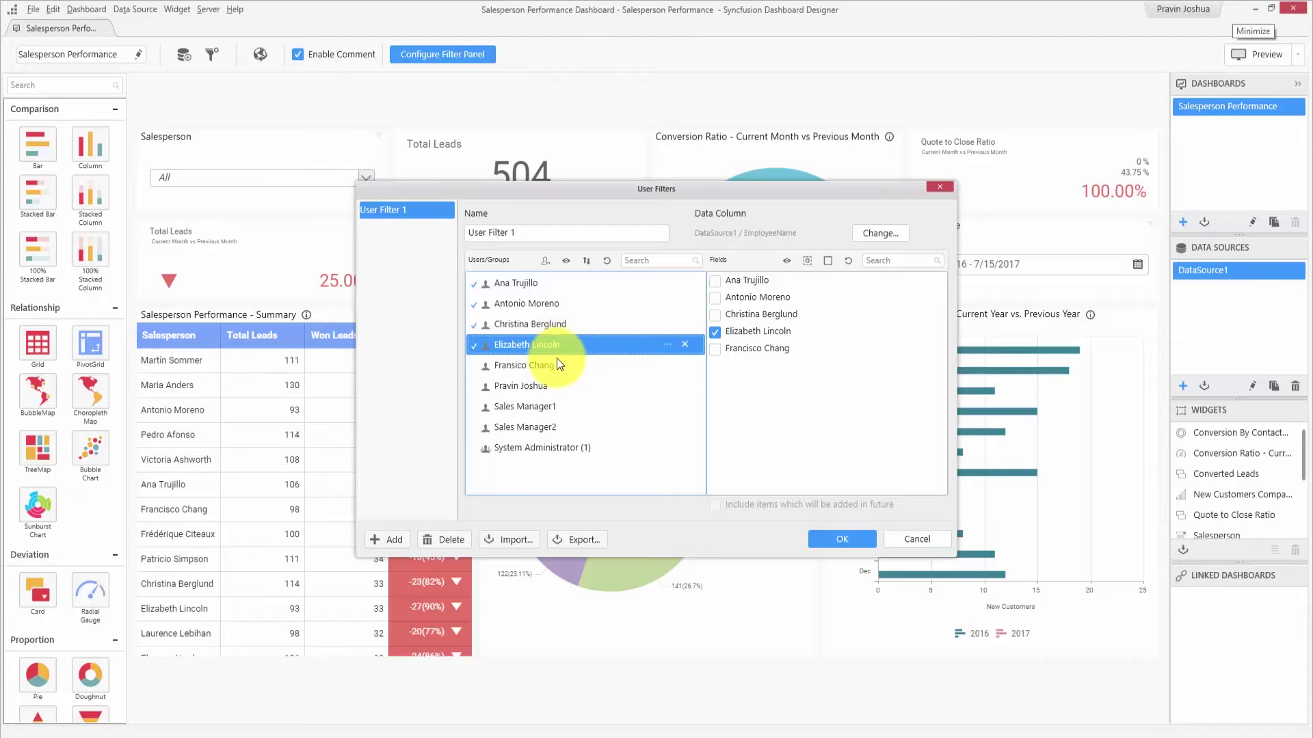
click(555, 283)
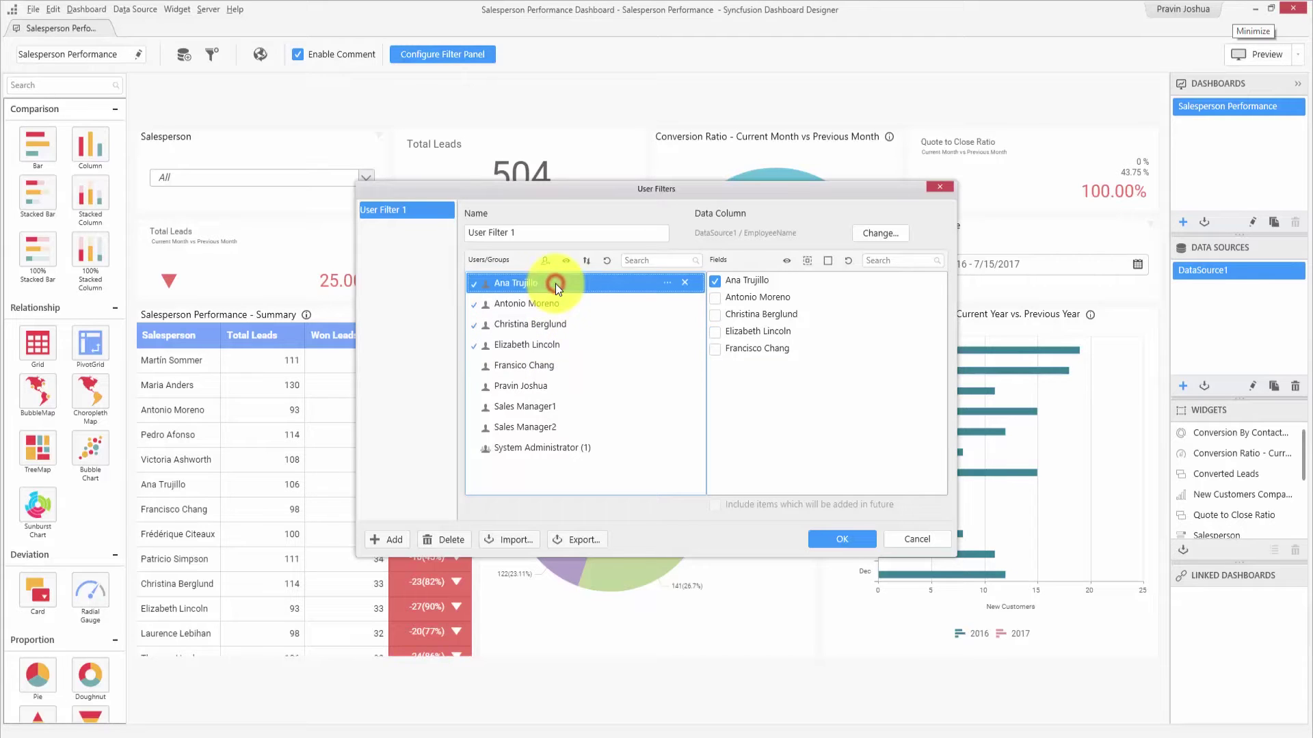
click(548, 364)
click(711, 352)
- Give both sales managers and the dashboard owner every salesperson name with Check All
click(569, 406)
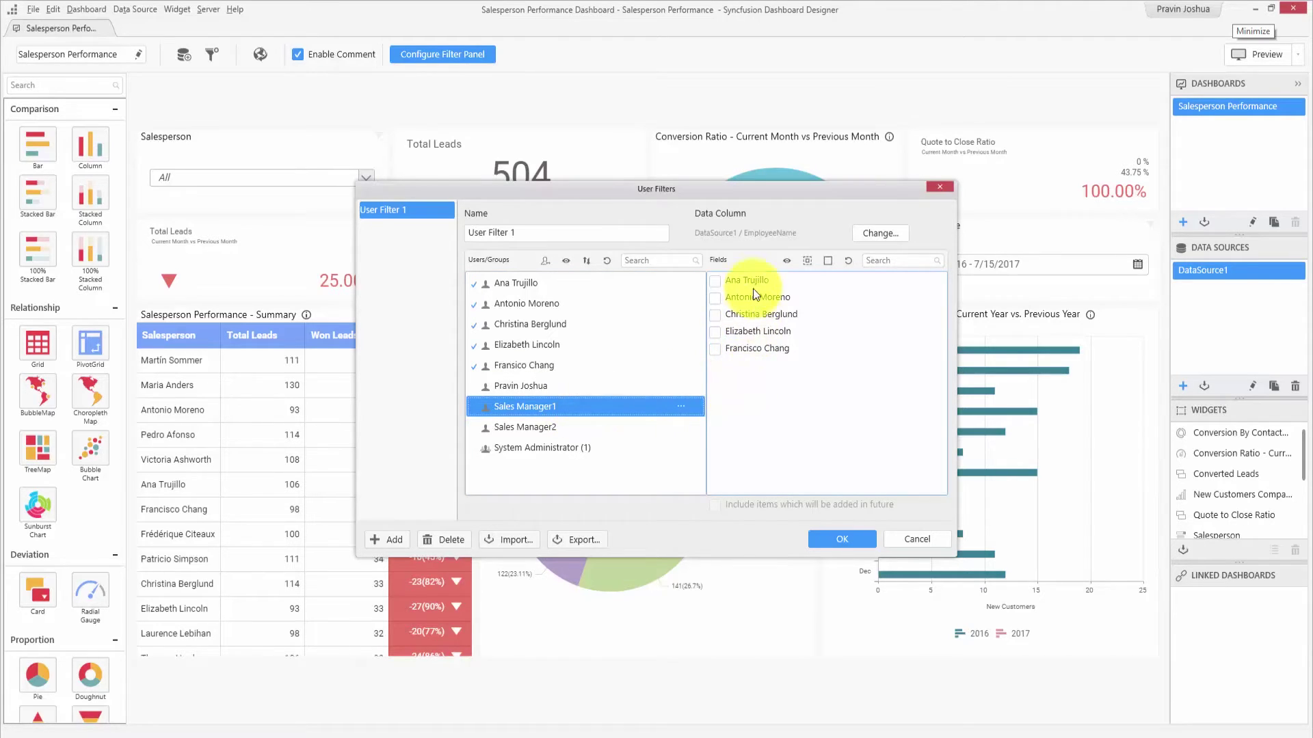
click(811, 260)
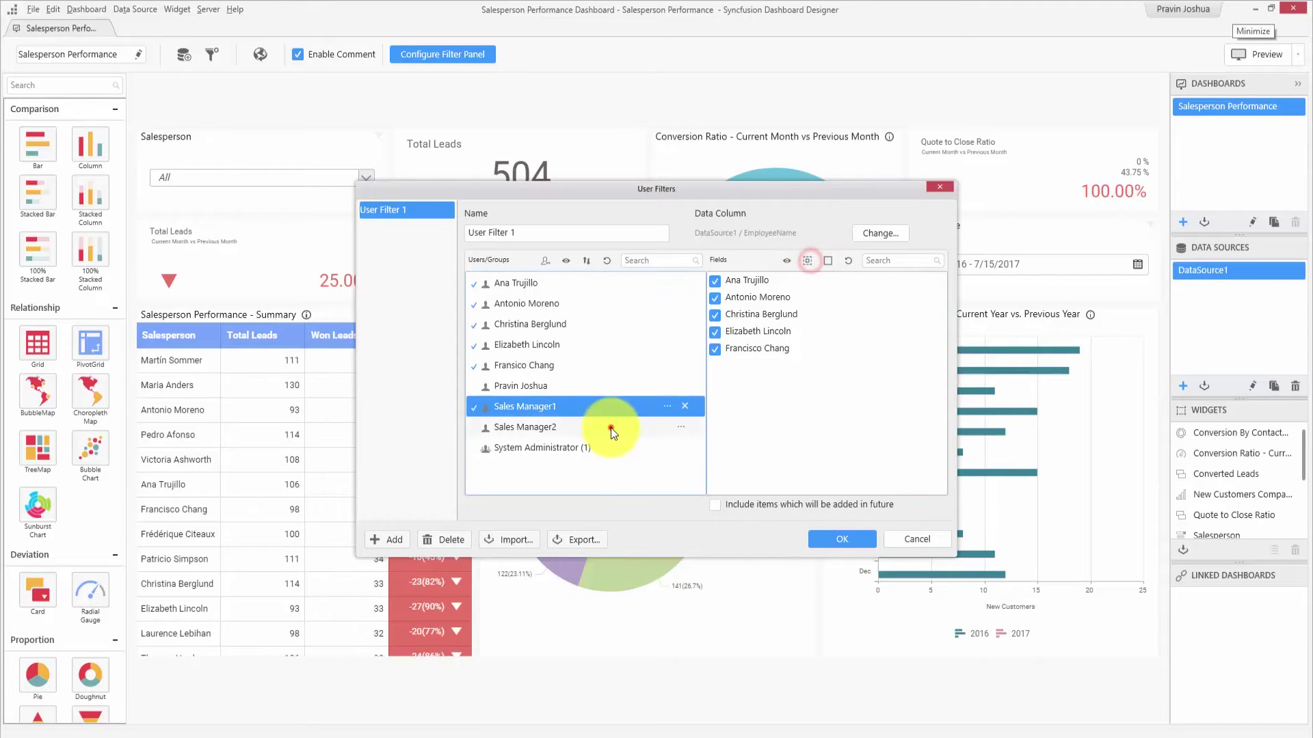
click(611, 428)
click(809, 260)
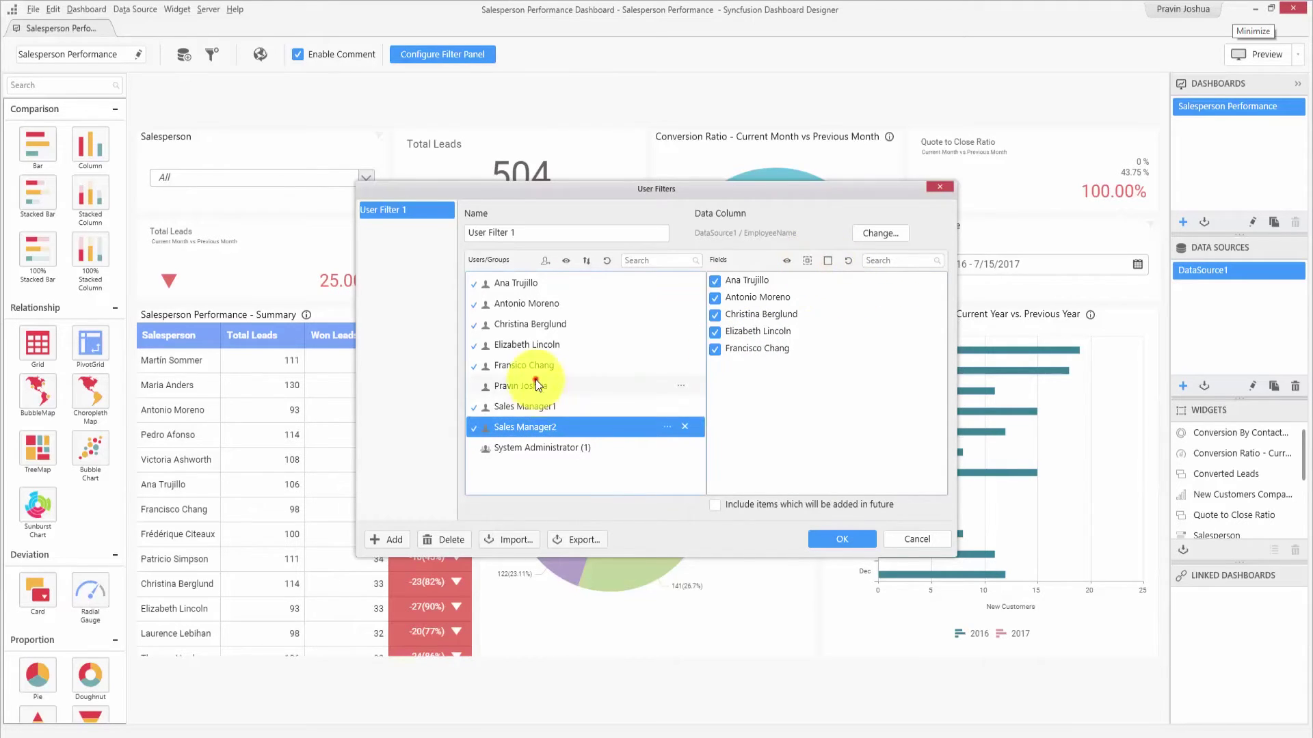
click(536, 383)
click(809, 261)
- Rename the filter to 'Sales Filter' and save it
double_click(580, 232)
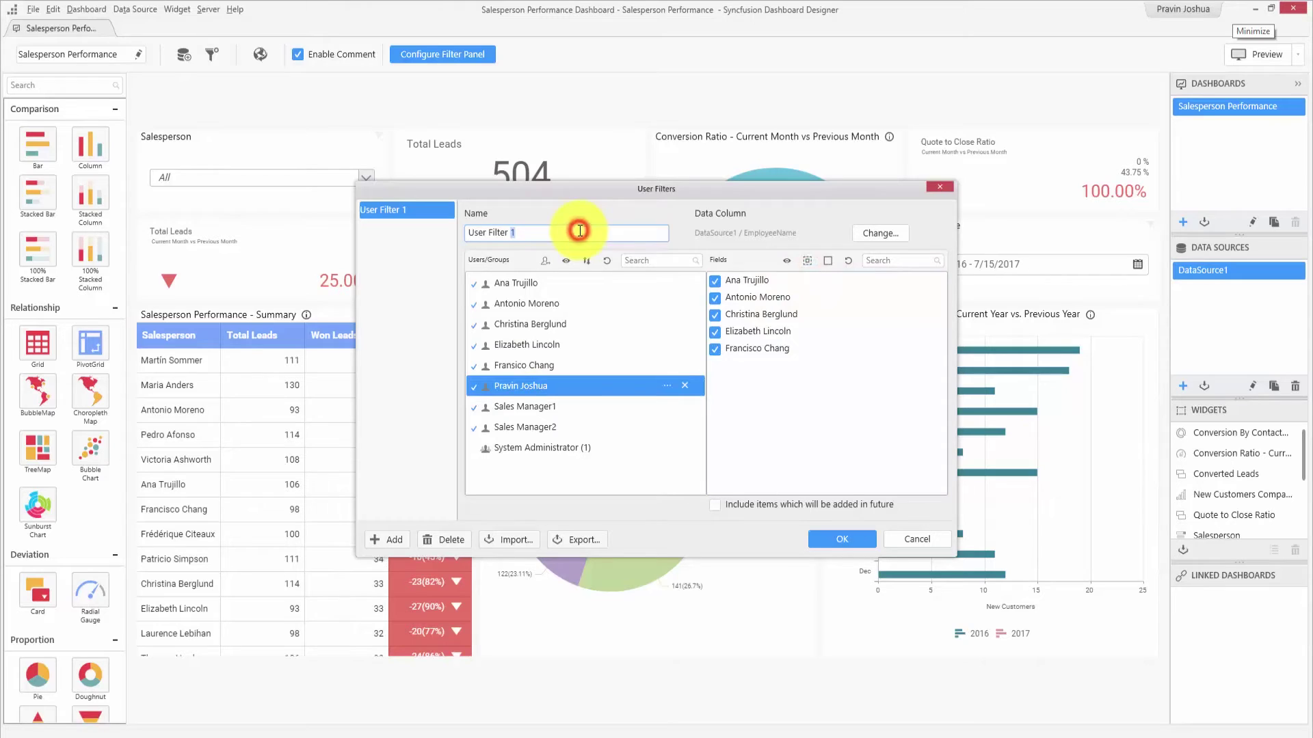
key(ctrl+a)
text(Sales Filter)
click(842, 539)
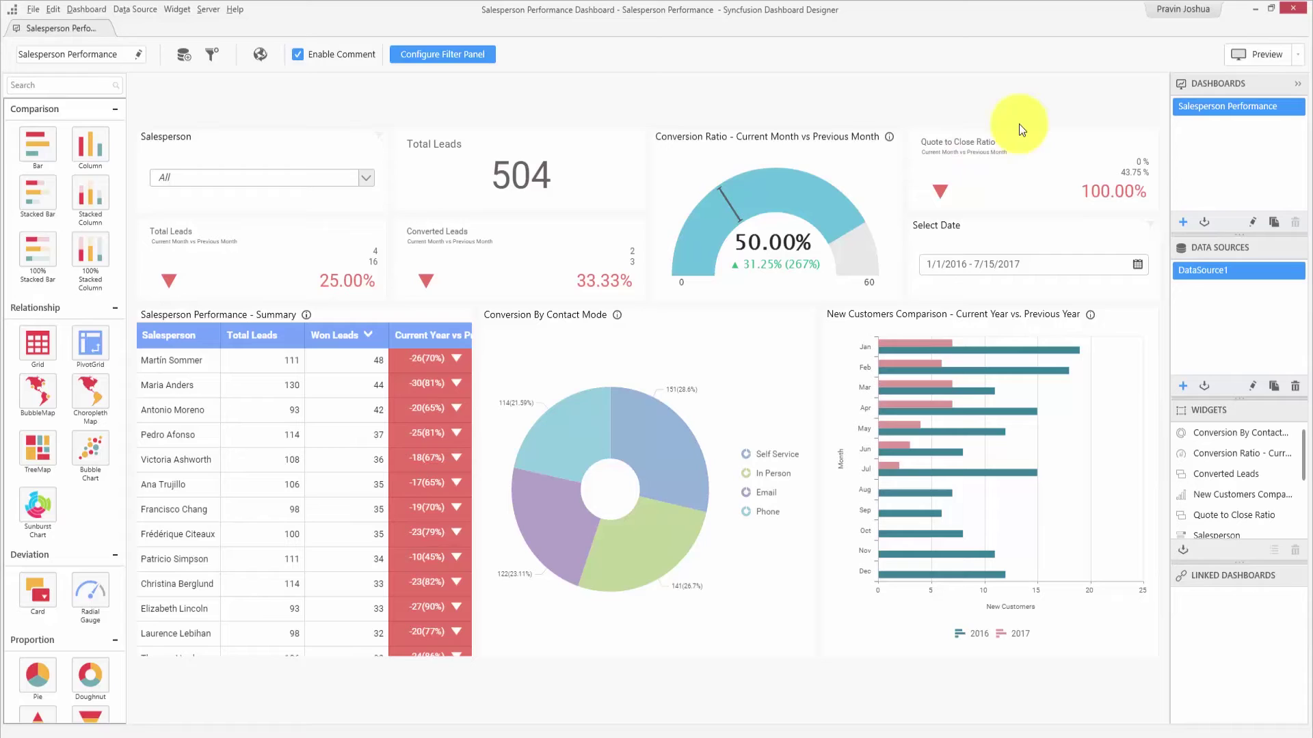
- Preview the dashboard as a single salesperson
click(1298, 54)
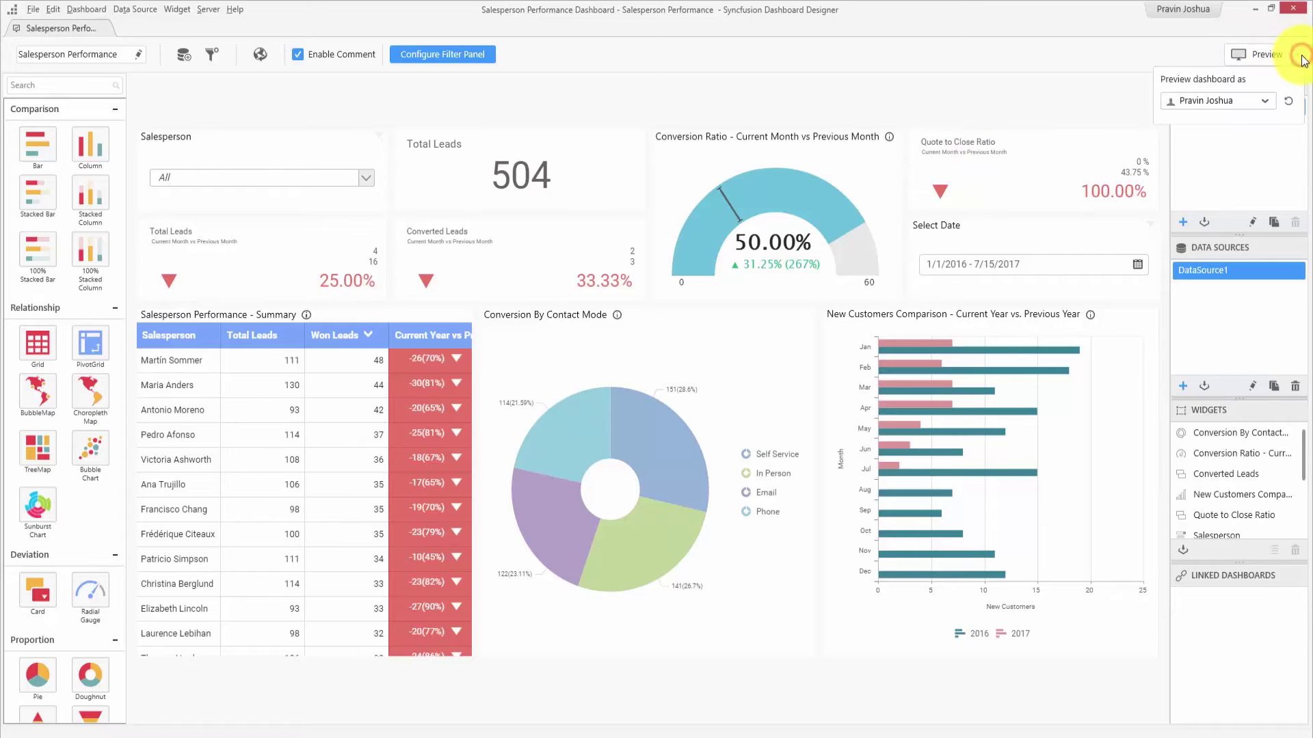
click(1261, 100)
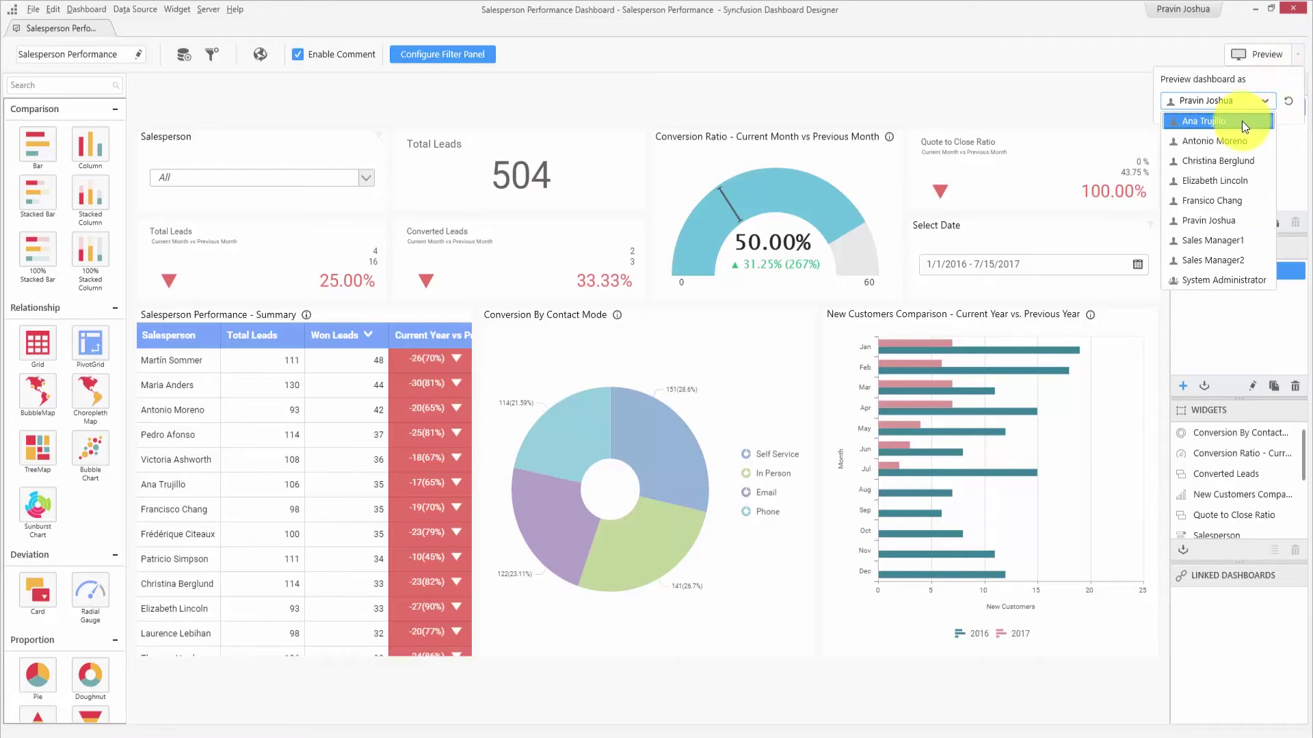
click(1242, 121)
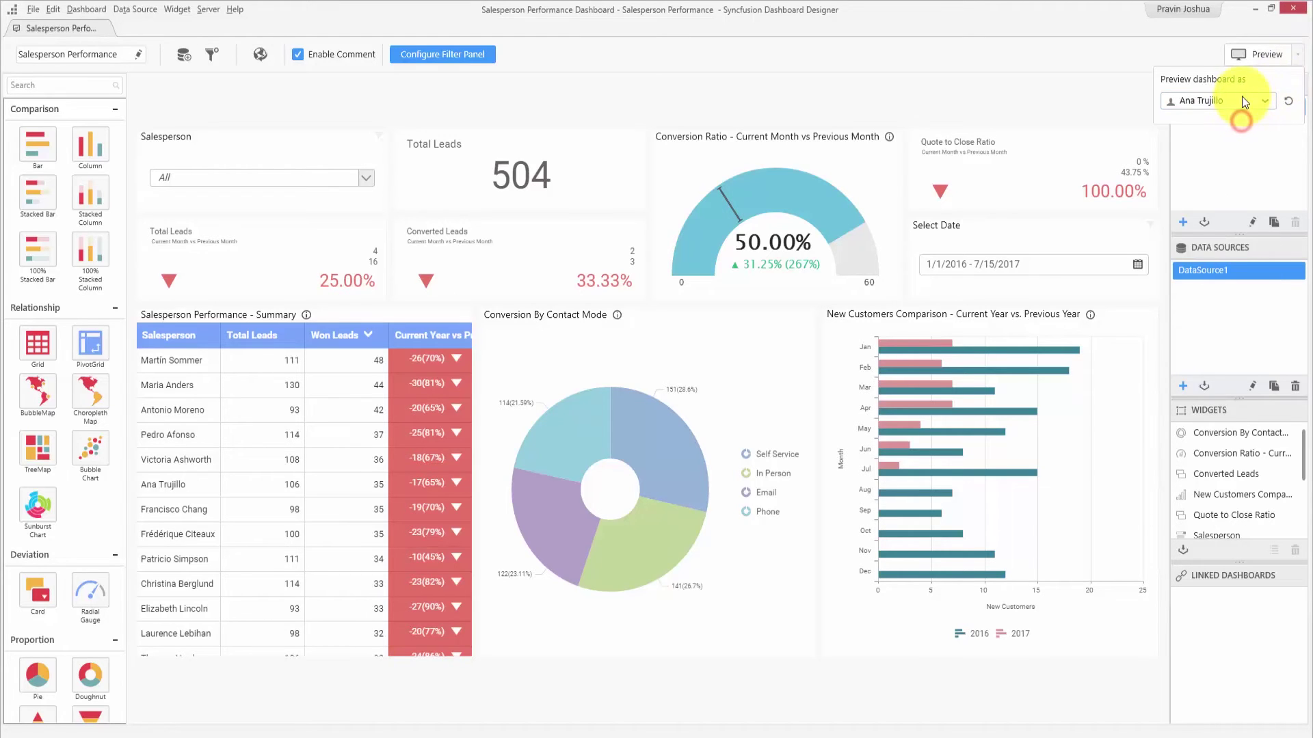
click(1249, 56)
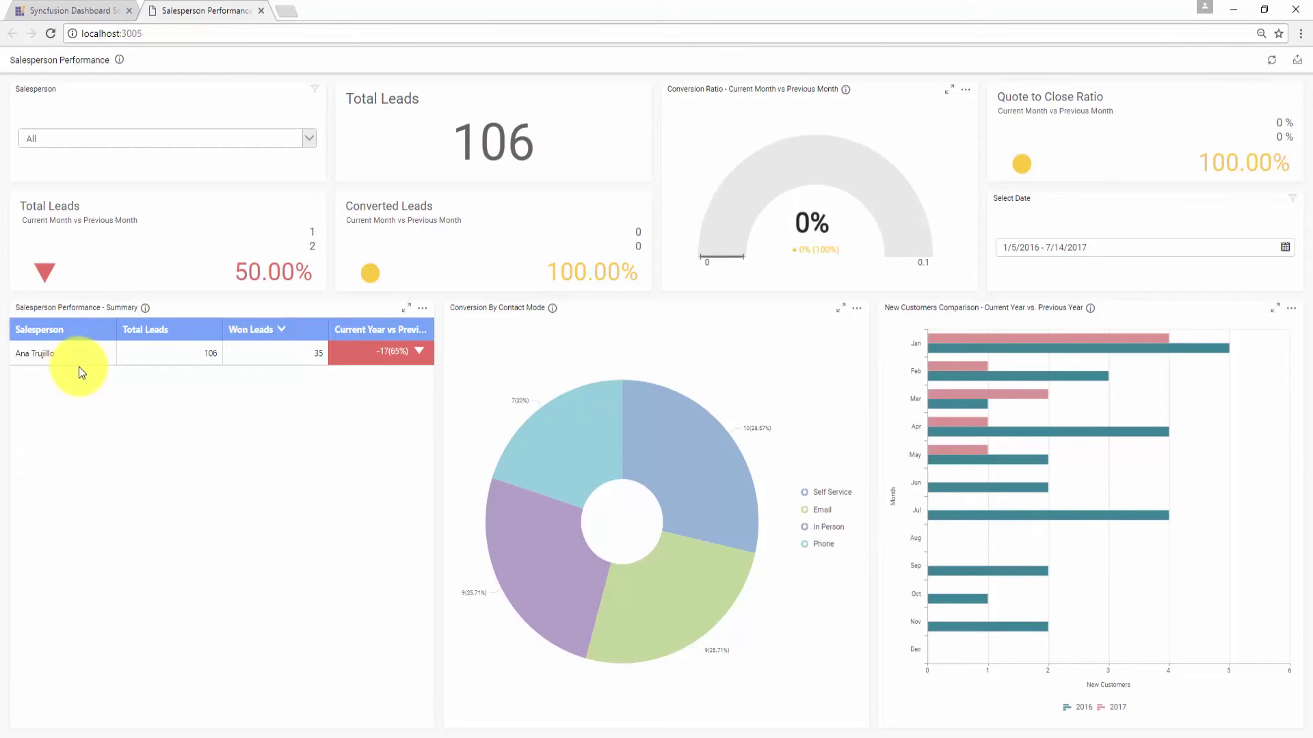
- Preview the dashboard as Sales Manager1, which lists only five salespeople
mouse_move(587, 238)
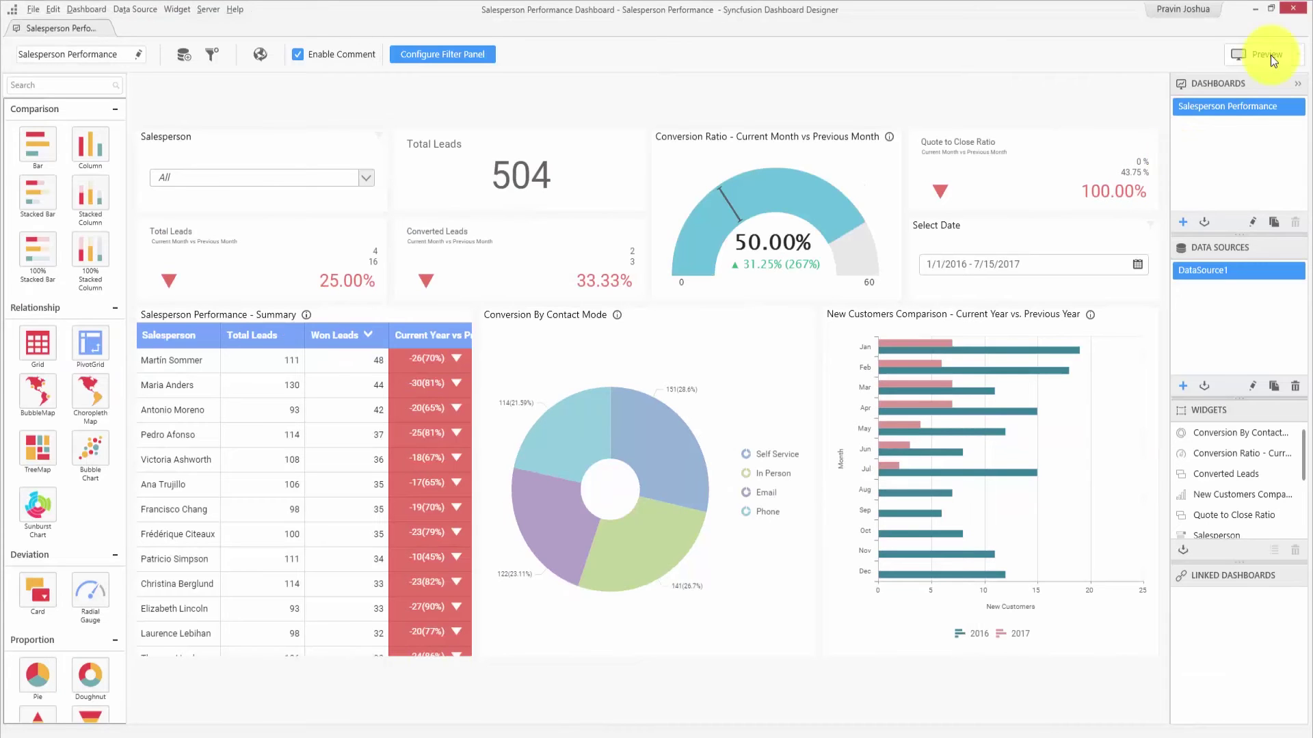
click(1303, 57)
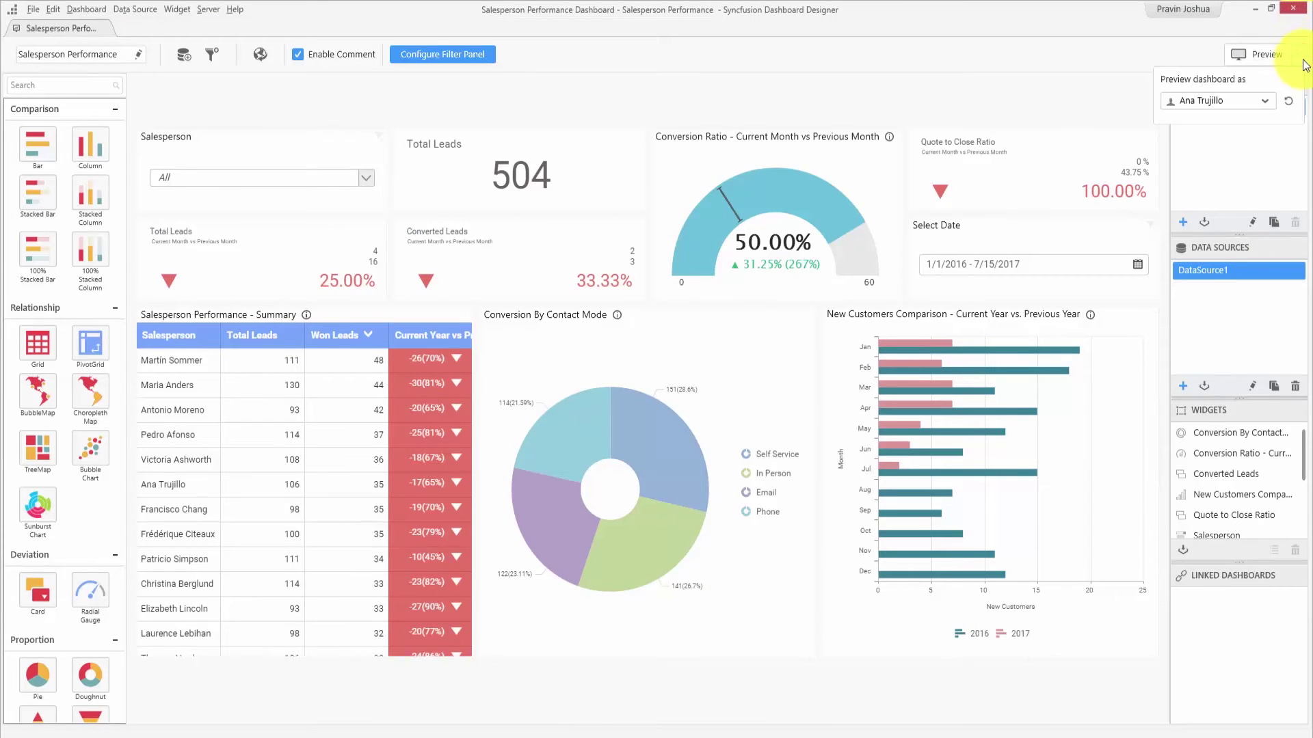
click(1265, 101)
click(1253, 240)
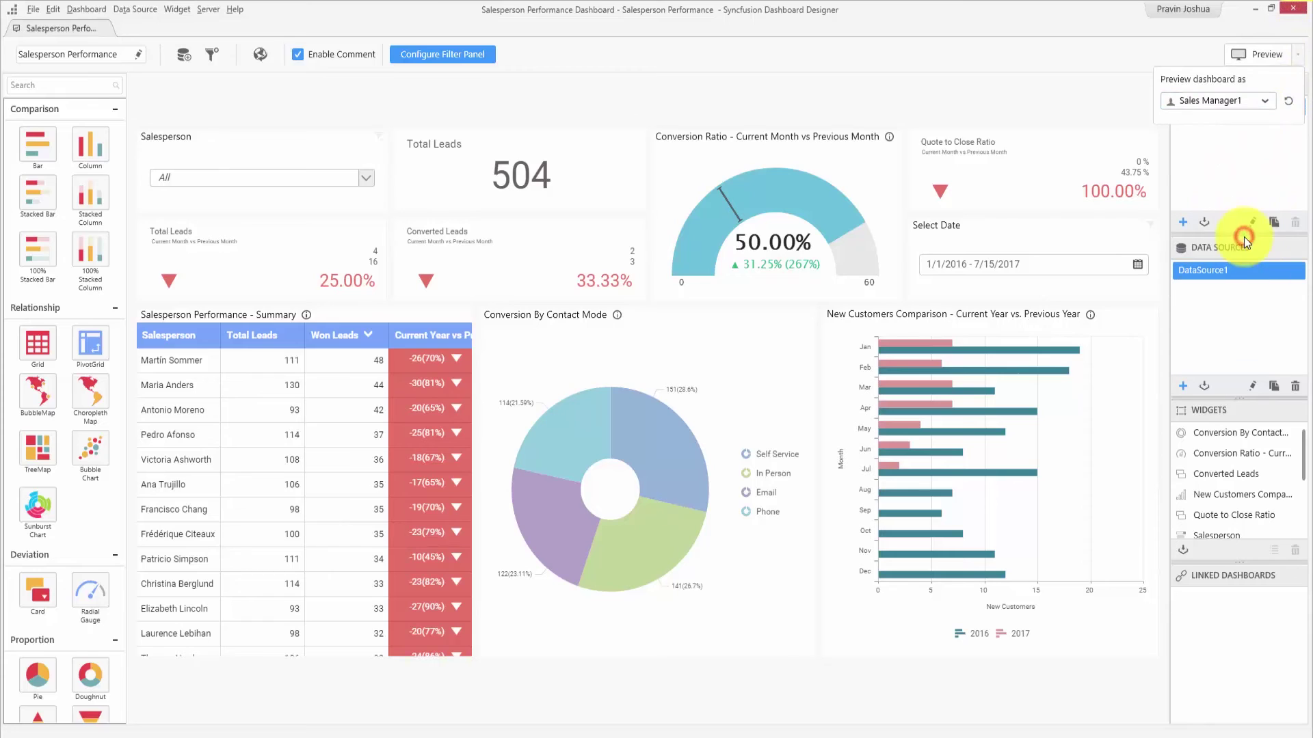
click(1262, 54)
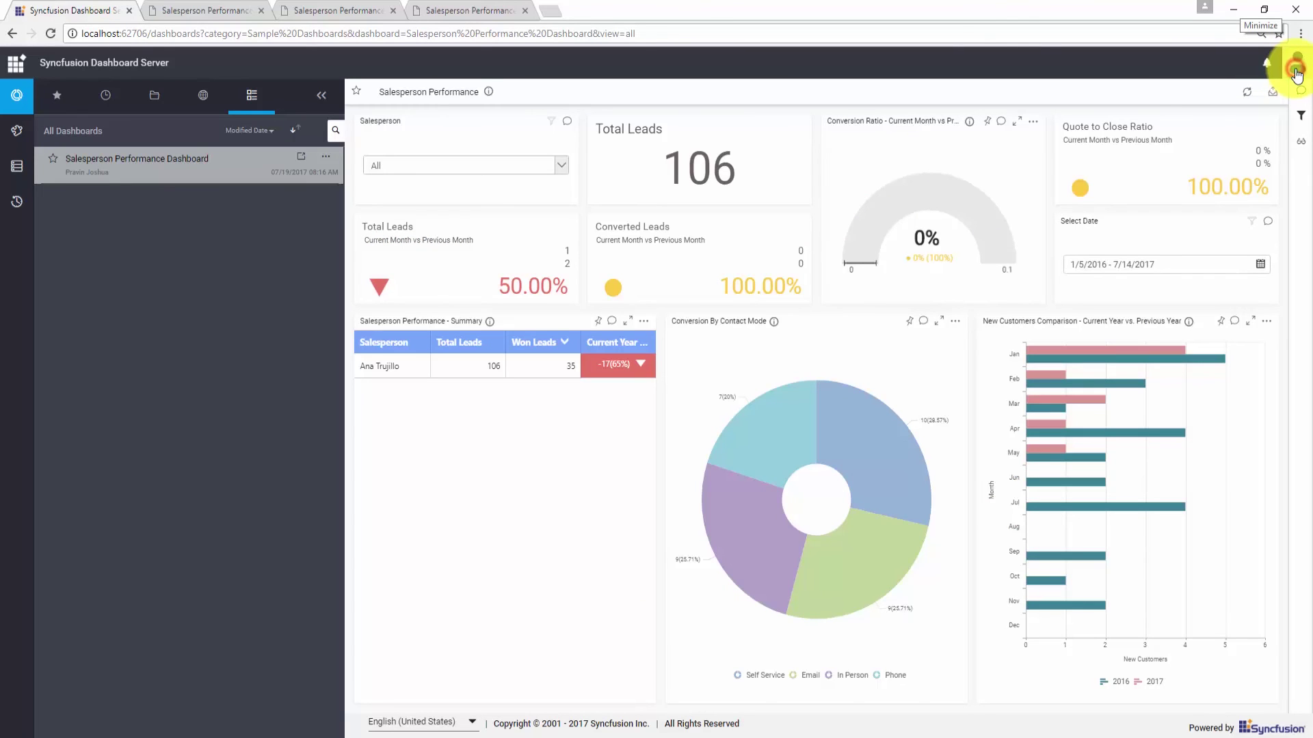
- Confirm the signed-in salesperson account on Dashboard Server, showing one row with 106 total and 35 won leads
click(1297, 72)
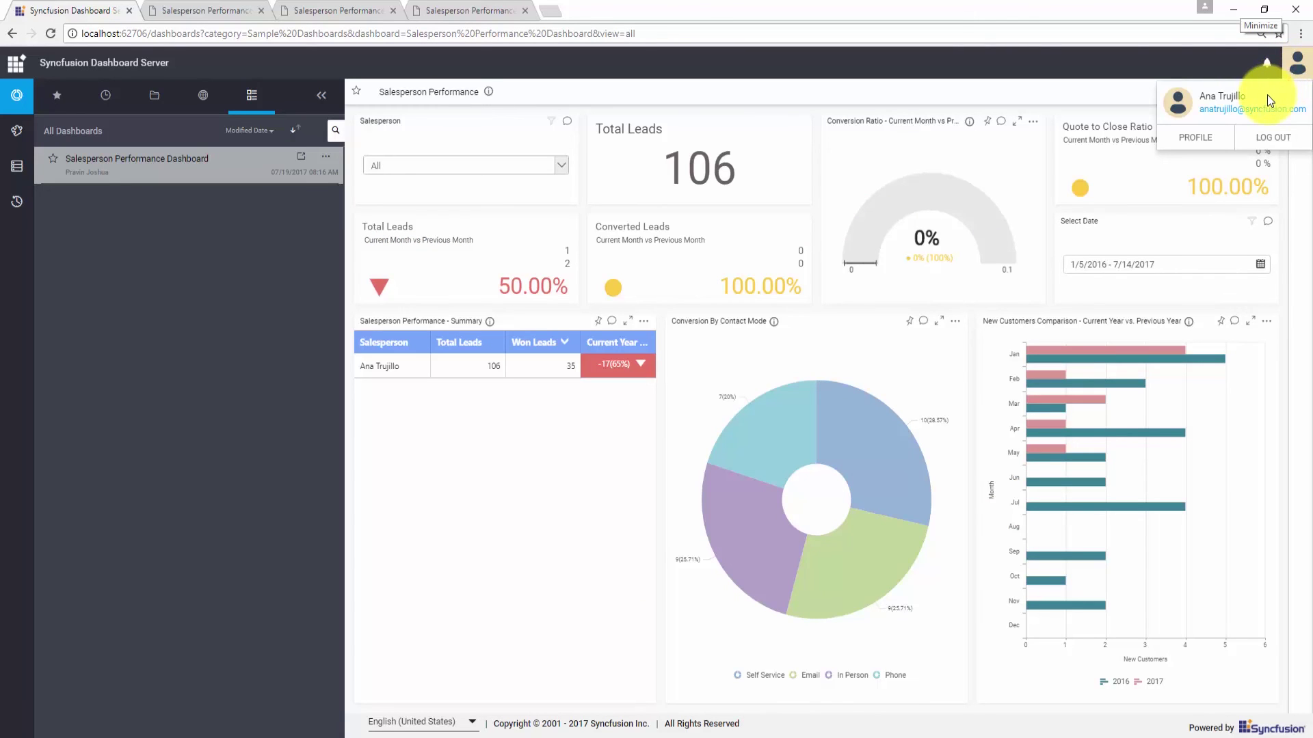
click(580, 425)
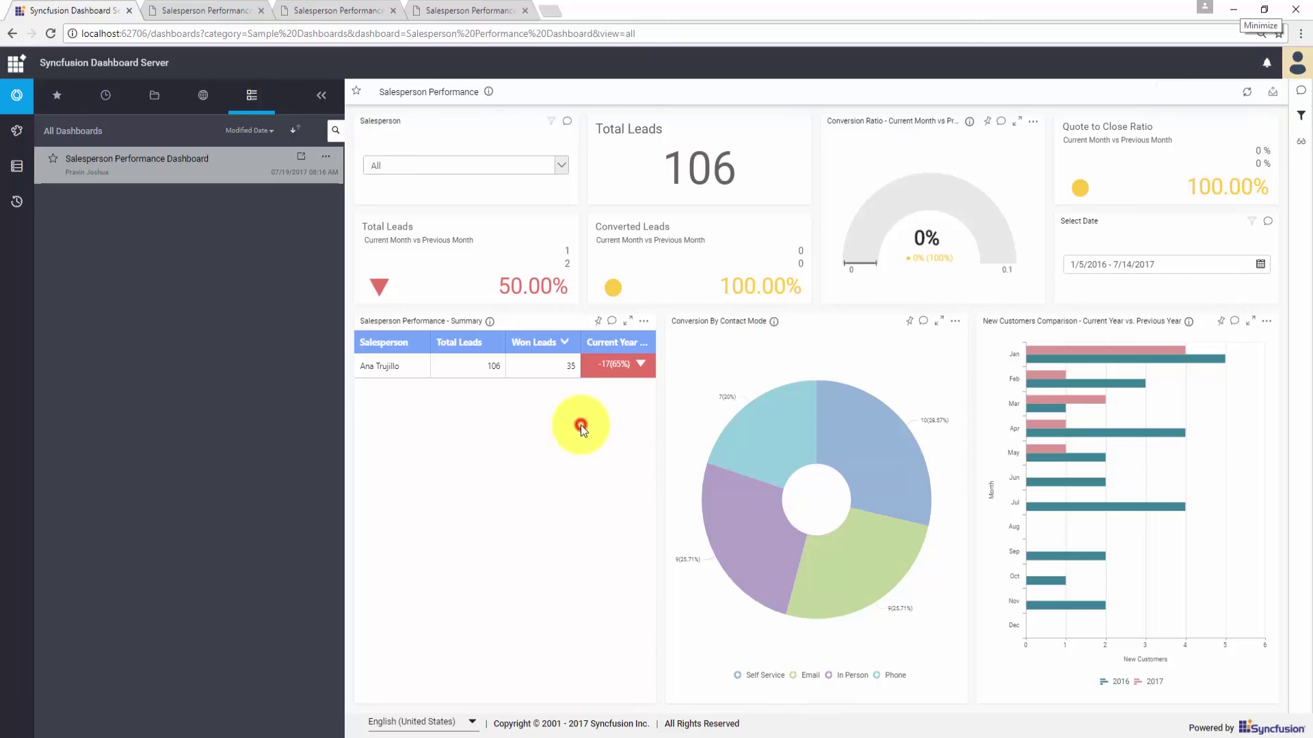